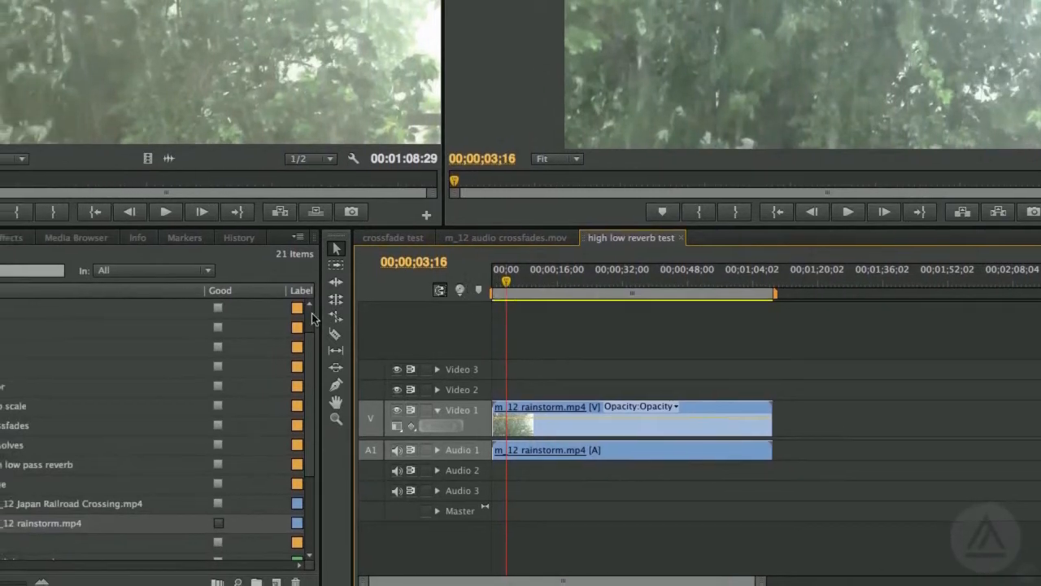
Apply the Lowpass audio effect to the m_12 rainstorm.mp4 clip and play the clip to hear it
{"action": "left_click", "coordinate": [117, 264]}
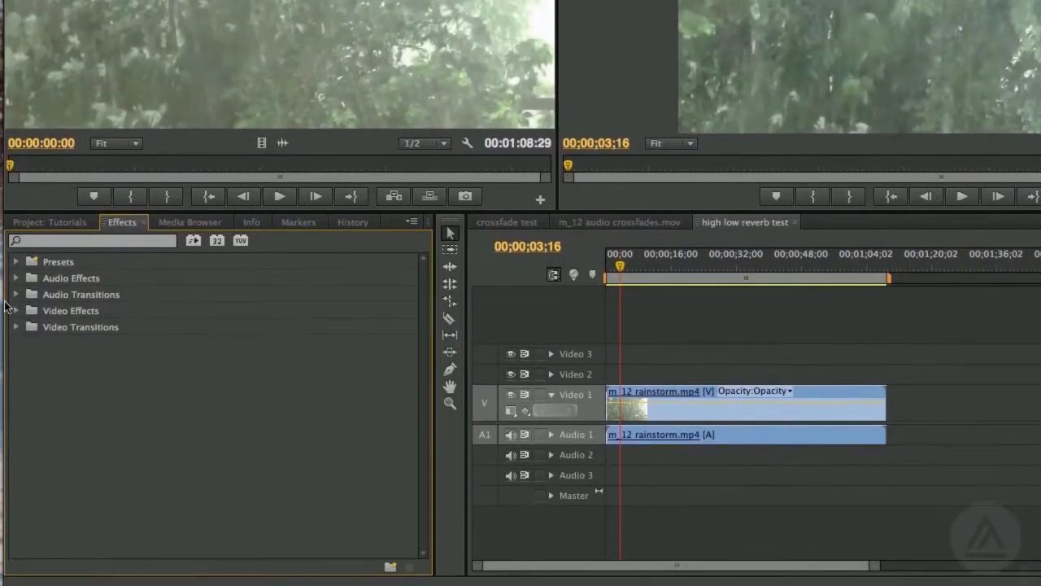
{"action": "left_click", "coordinate": [15, 278]}
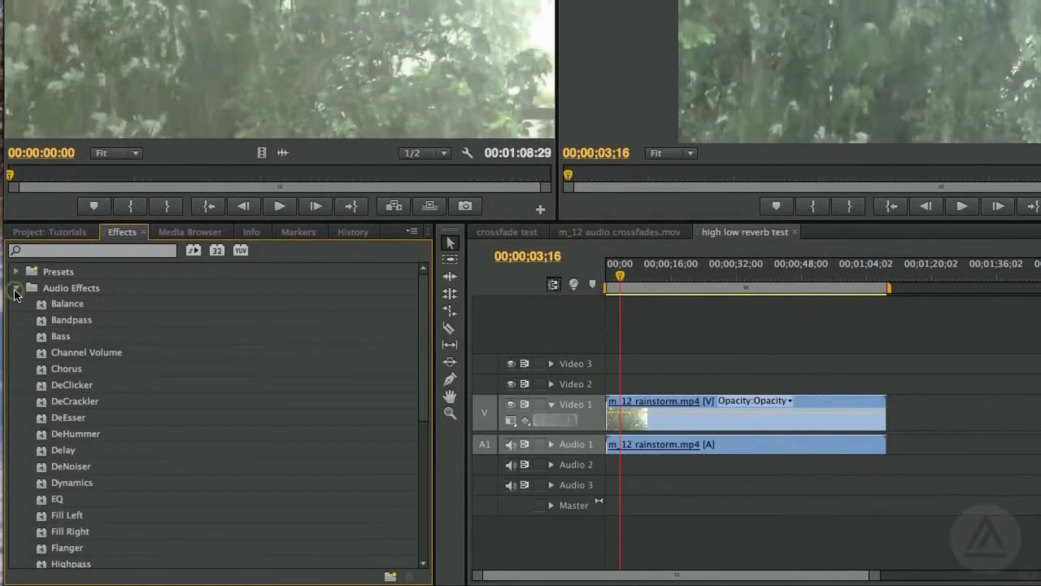
{"action": "scroll", "coordinate": [98, 358], "scroll_direction": "down", "scroll_amount": 5}
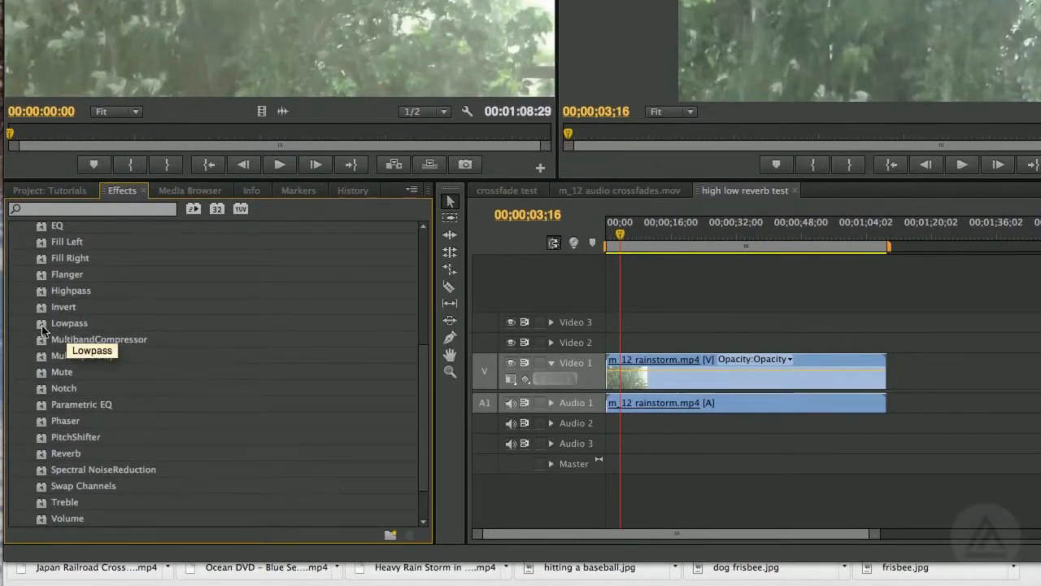
{"action": "left_click_drag", "start_coordinate": [42, 327], "coordinate": [689, 401]}
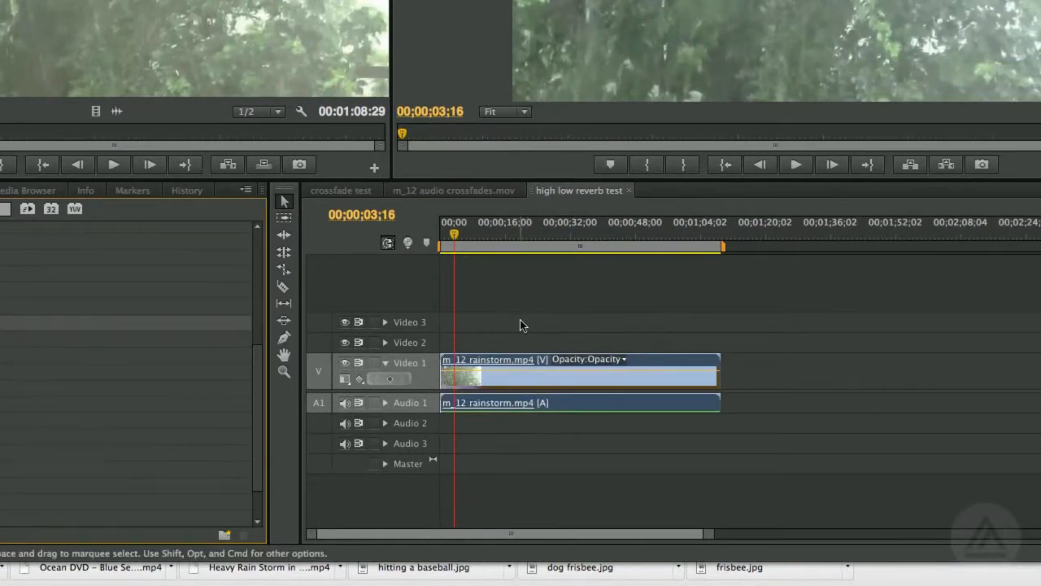
{"action": "key", "text": "space"}
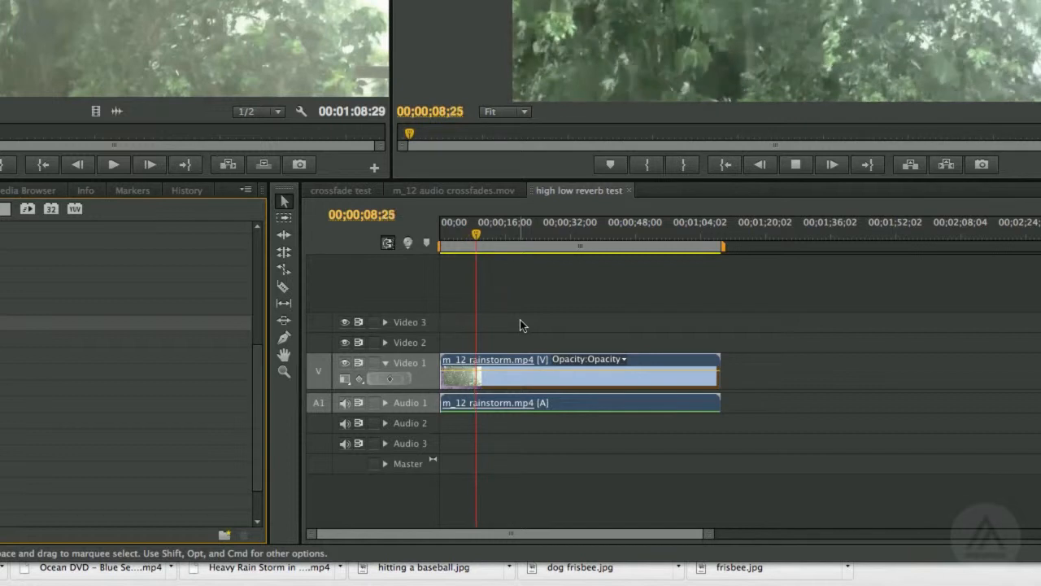
{"action": "key", "text": "space"}
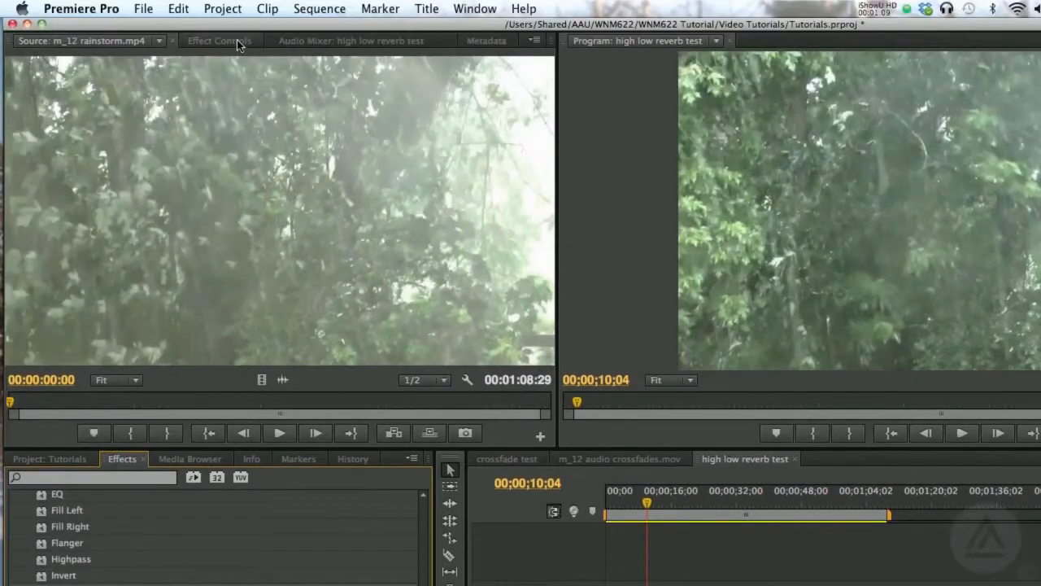
Compare the rainstorm audio with and without the Lowpass effect by switching its Bypass on and off again around playback
{"action": "left_click", "coordinate": [236, 42]}
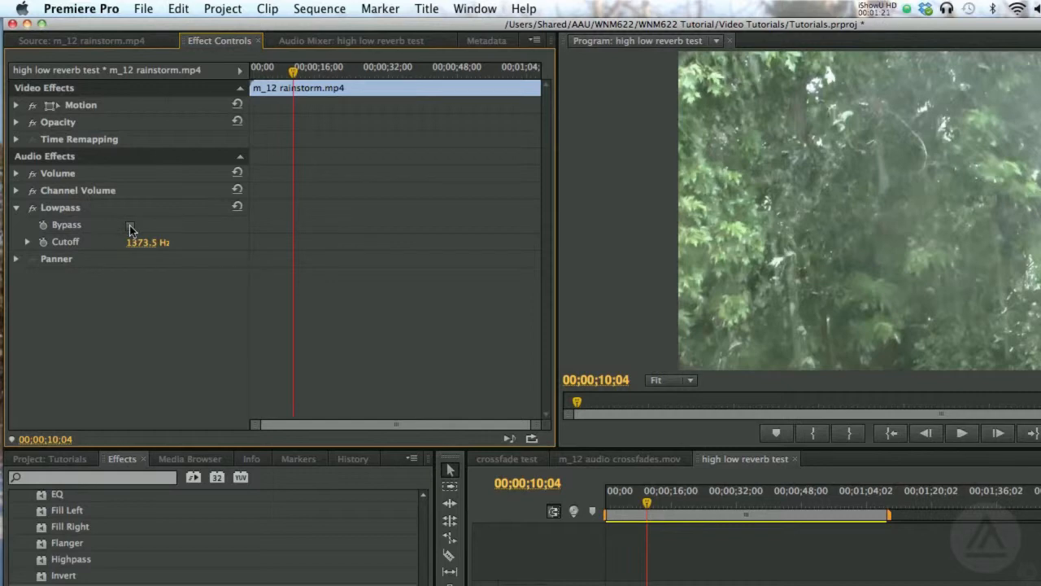
{"action": "key", "text": "space"}
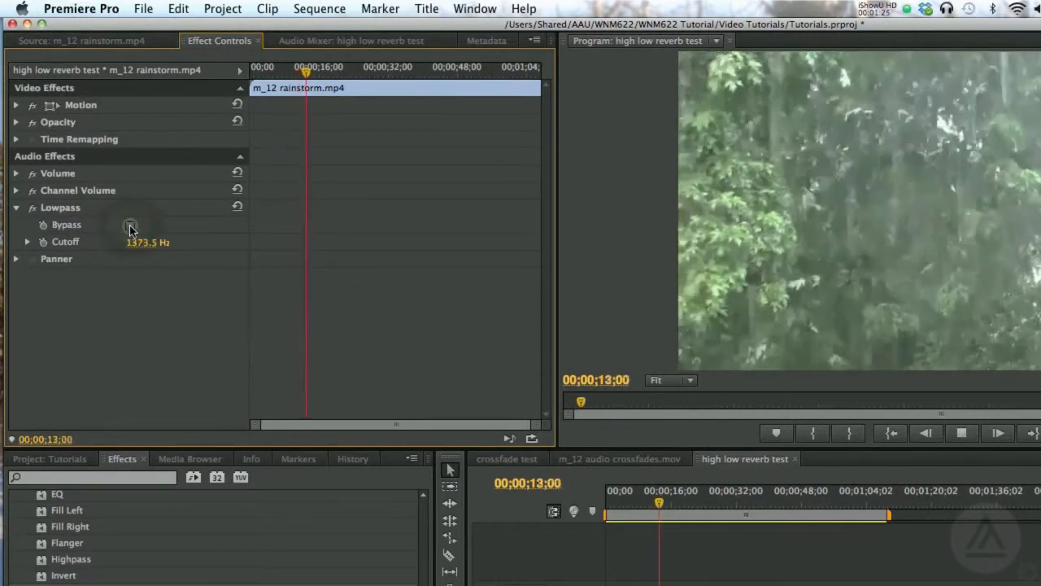
{"action": "left_click", "coordinate": [130, 226]}
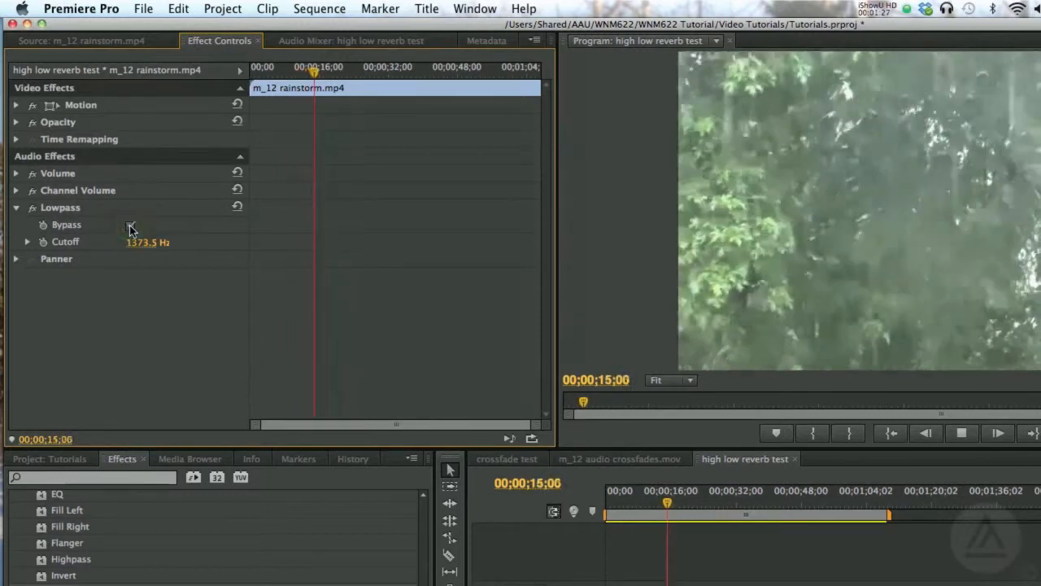
{"action": "key", "text": "space"}
{"action": "left_click", "coordinate": [128, 225]}
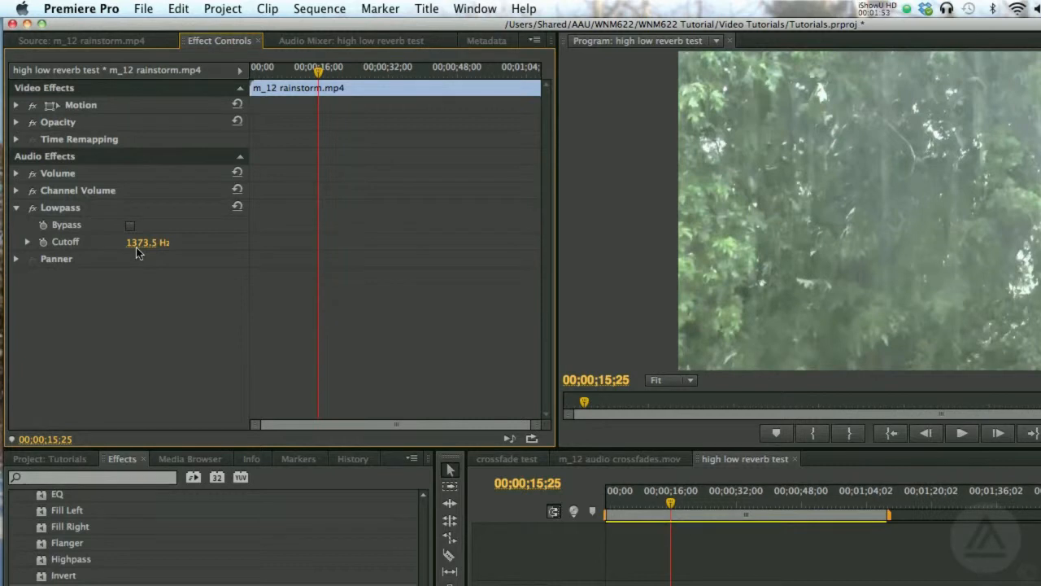
Raise the Lowpass cutoff on the rainstorm clip to about 21838.7 Hz and play it back
{"action": "left_click", "coordinate": [27, 244]}
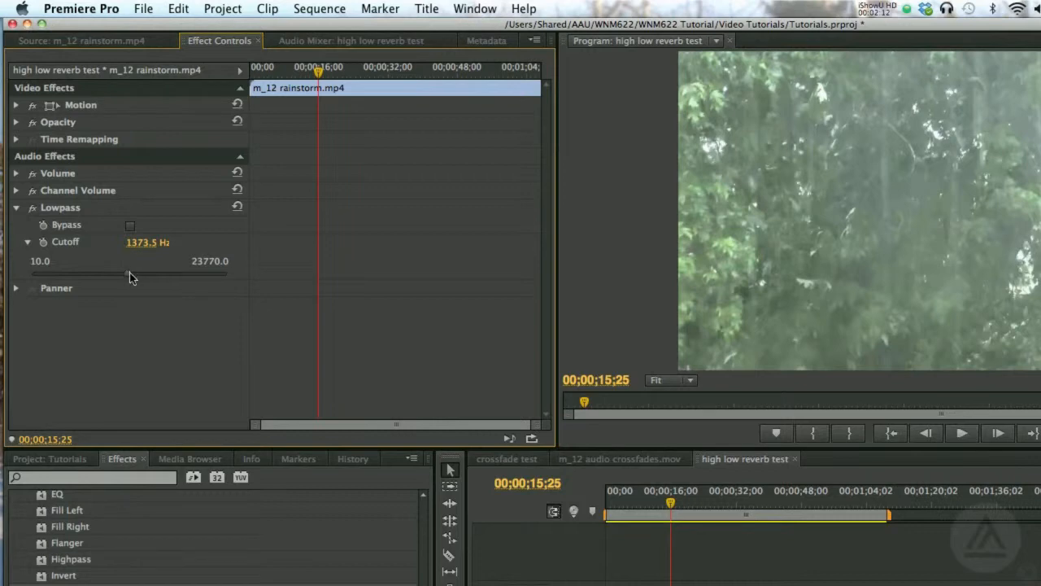
{"action": "left_click_drag", "start_coordinate": [130, 278], "coordinate": [227, 277]}
{"action": "key", "text": "space"}
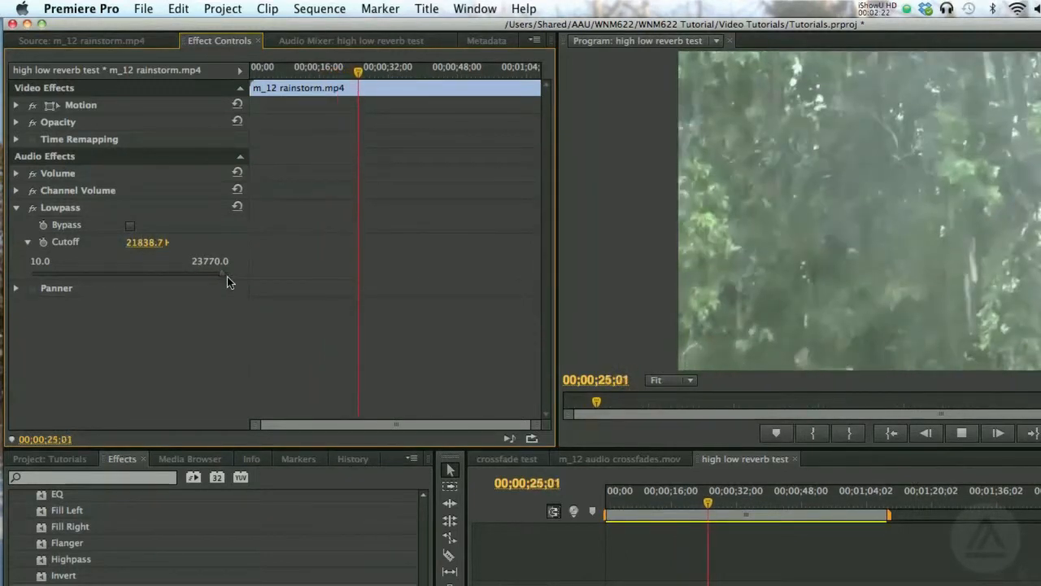
{"action": "key", "text": "space"}
Lower the Lowpass cutoff to about 195 Hz while the rainstorm clip plays
{"action": "key", "text": "space"}
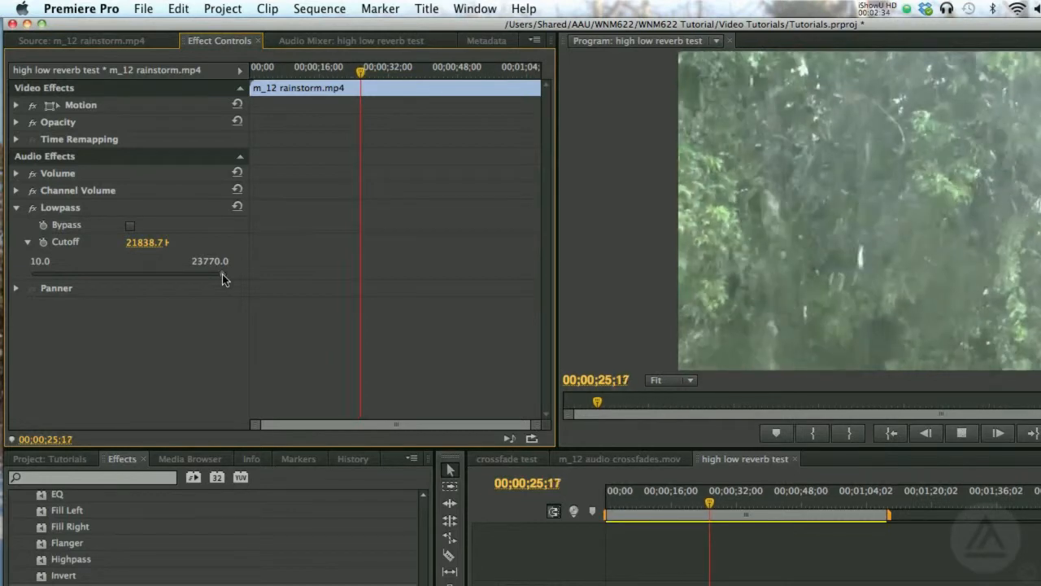
{"action": "left_click_drag", "start_coordinate": [222, 274], "coordinate": [86, 272]}
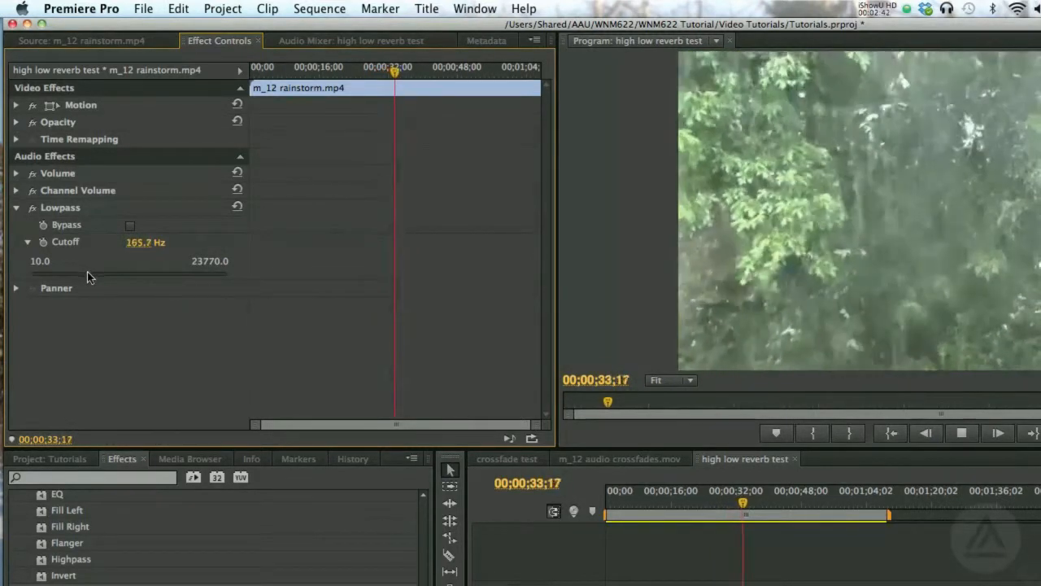
{"action": "key", "text": "space"}
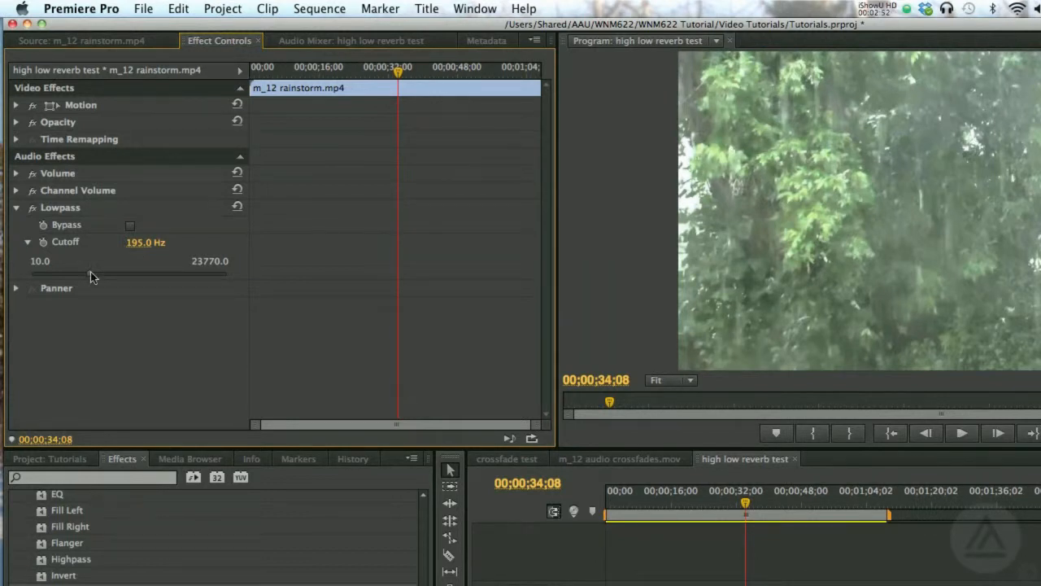
Raise the Lowpass cutoff to about 4000.4 Hz while listening to the rainstorm clip
{"action": "left_click_drag", "start_coordinate": [90, 273], "coordinate": [127, 277]}
{"action": "mouse_move", "coordinate": [141, 277]}
{"action": "left_mouse_down"}
{"action": "mouse_move", "coordinate": [134, 266]}
{"action": "mouse_move", "coordinate": [141, 273]}
{"action": "left_mouse_up"}
{"action": "key", "text": "space"}
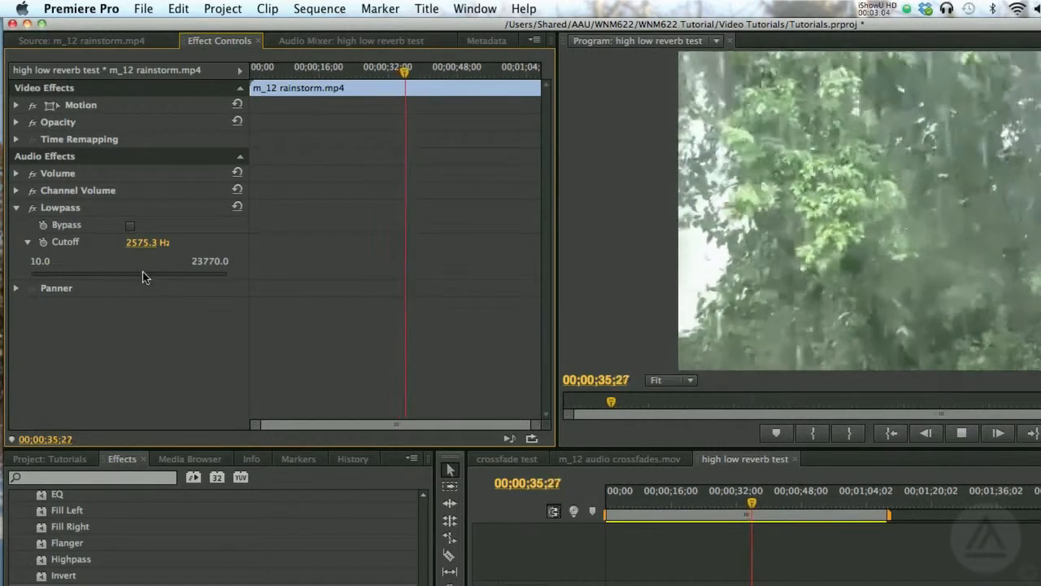
{"action": "left_click", "coordinate": [144, 276]}
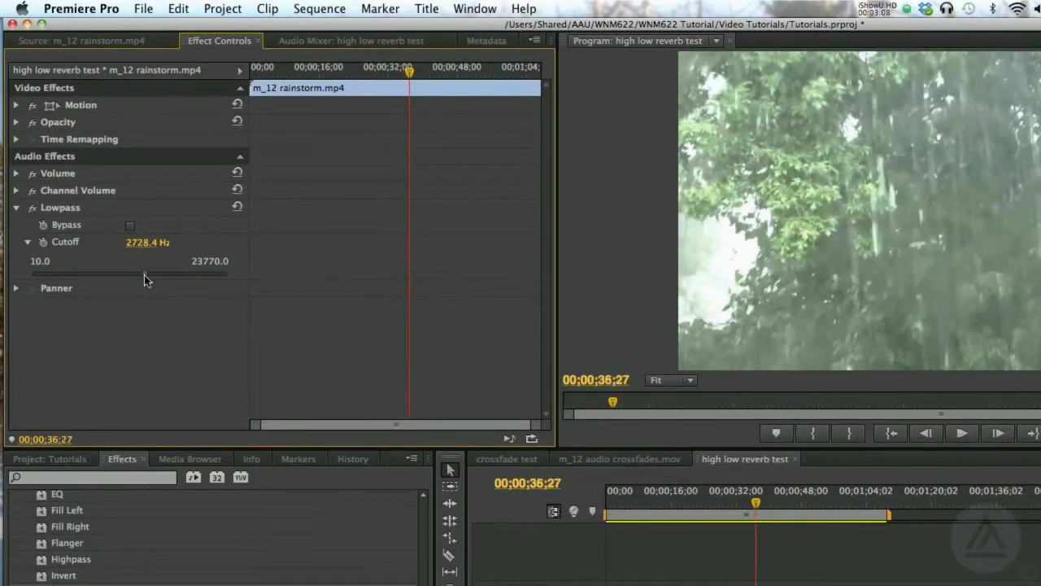
{"action": "left_click_drag", "start_coordinate": [144, 279], "coordinate": [157, 278]}
{"action": "key", "text": "space"}
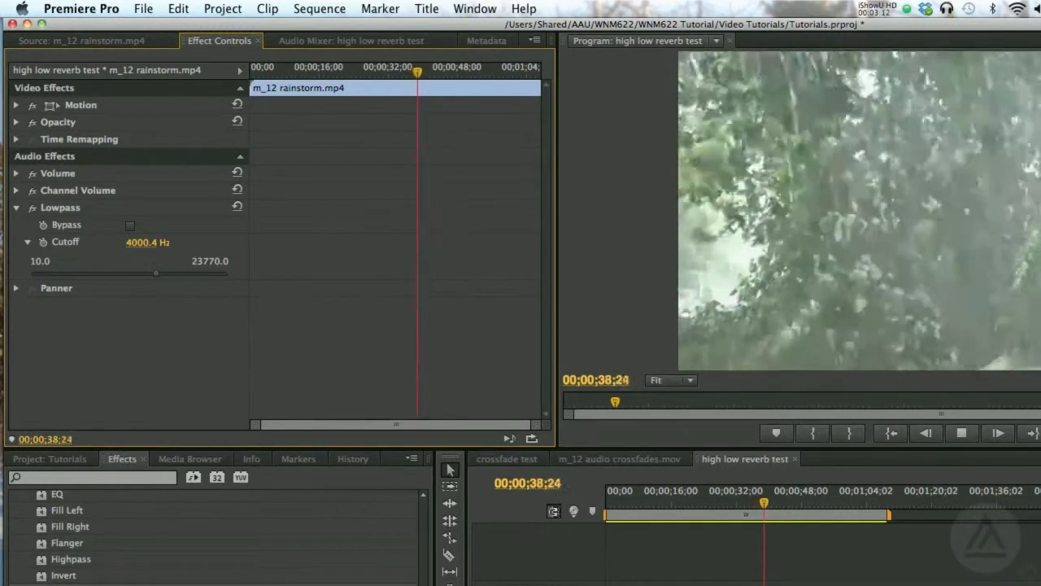
{"action": "key", "text": "space"}
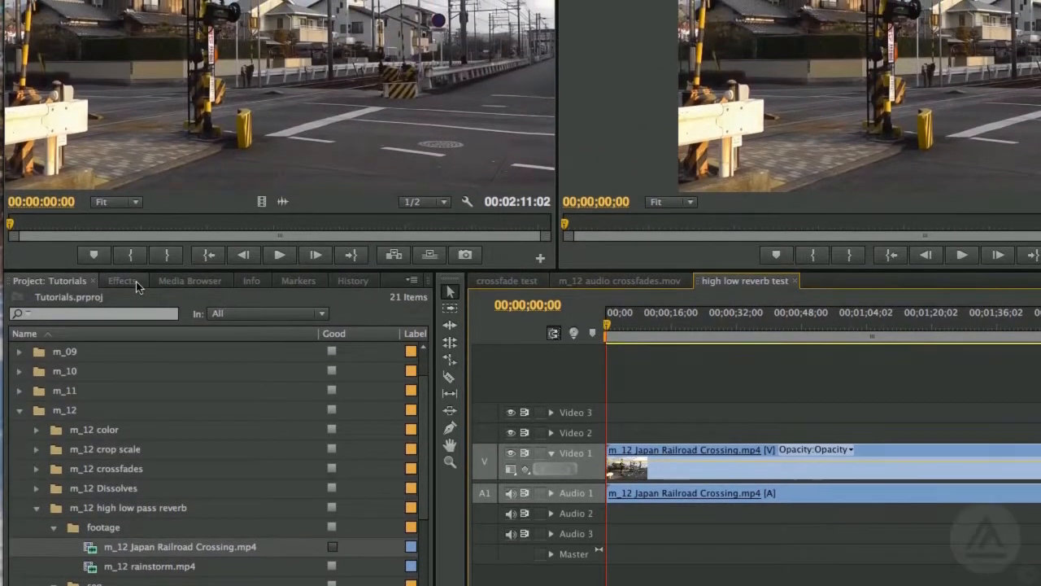
Apply the Highpass audio effect to the m_12 Japan Railroad Crossing.mp4 clip and play the clip to hear it
{"action": "left_click", "coordinate": [136, 222]}
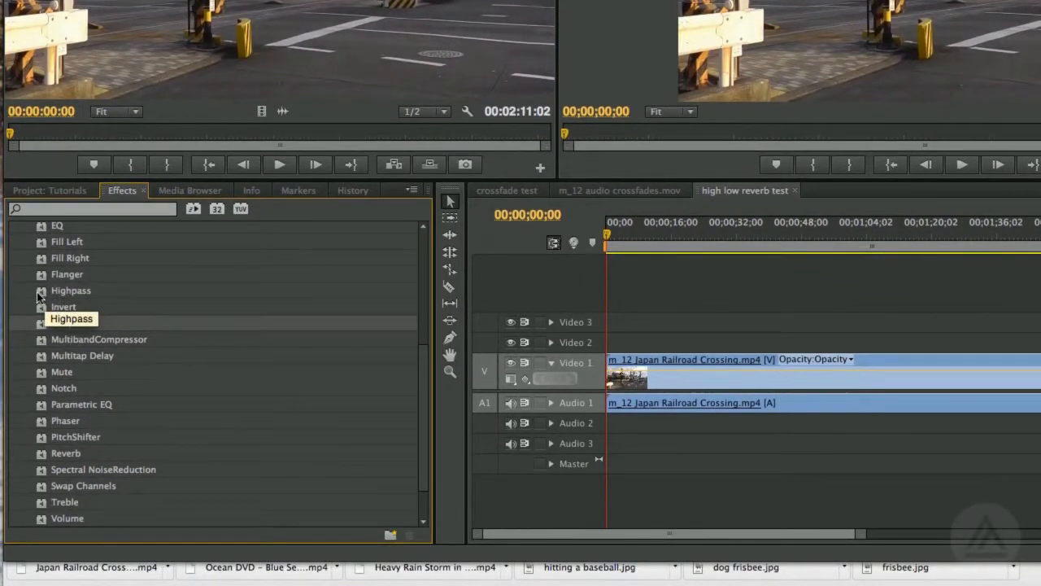
{"action": "left_click_drag", "start_coordinate": [41, 291], "coordinate": [608, 361]}
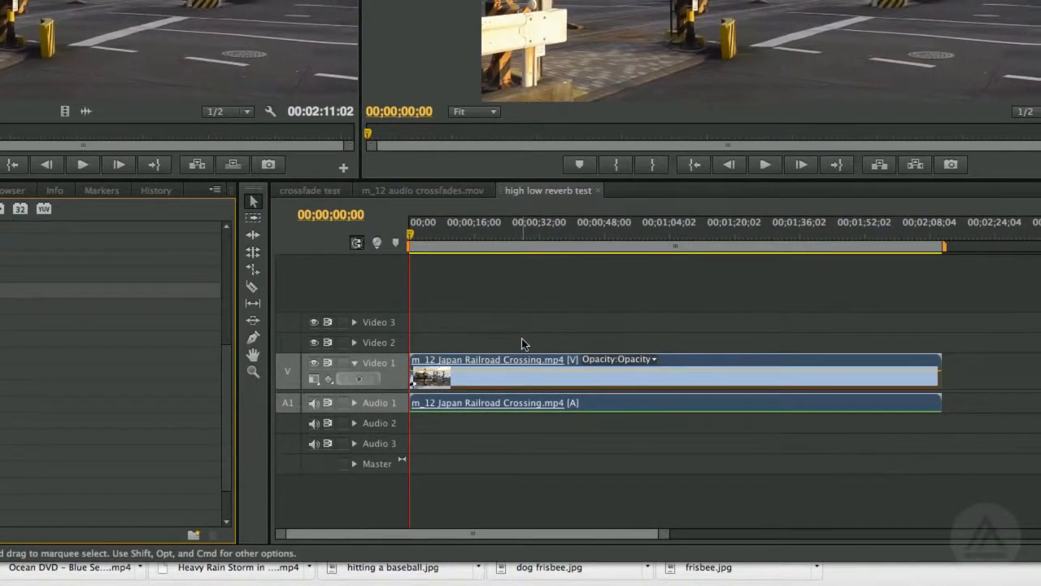
{"action": "key", "text": "space"}
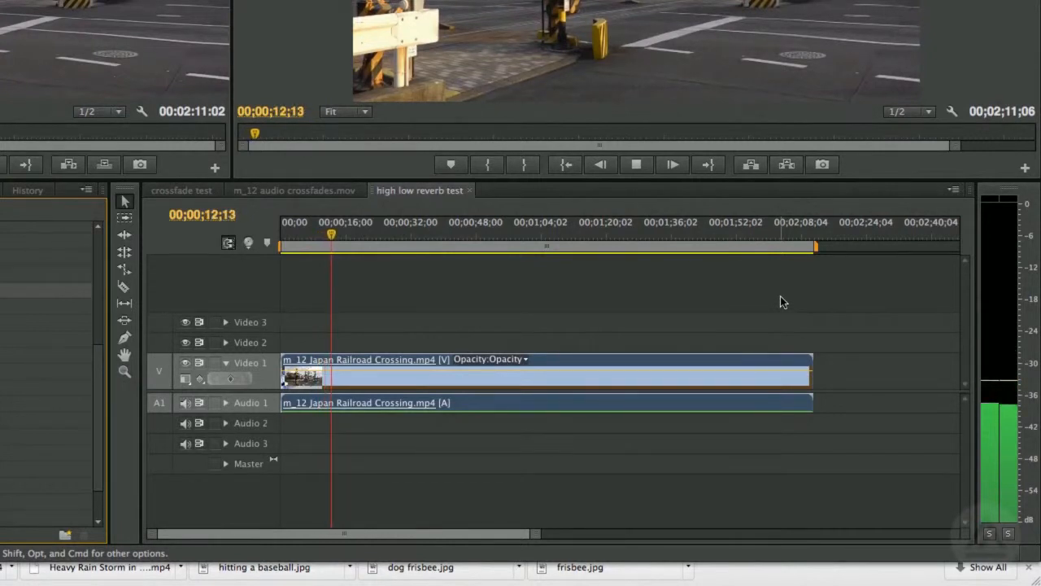
{"action": "key", "text": "space"}
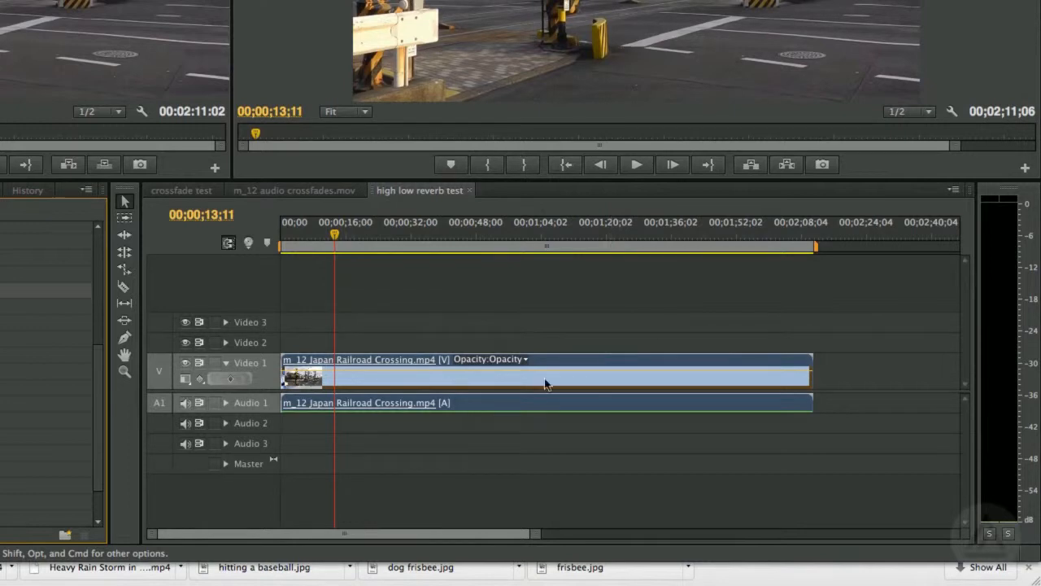
Raise the Highpass cutoff of the railroad crossing clip to about three quarters of its slider range during playback
{"action": "double_click", "coordinate": [496, 405]}
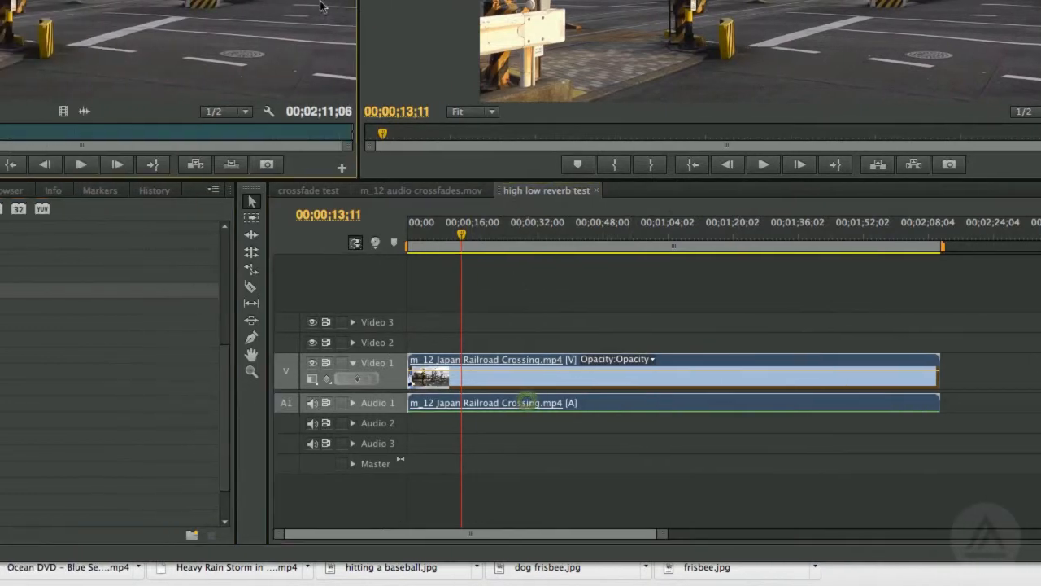
{"action": "left_click", "coordinate": [420, 49]}
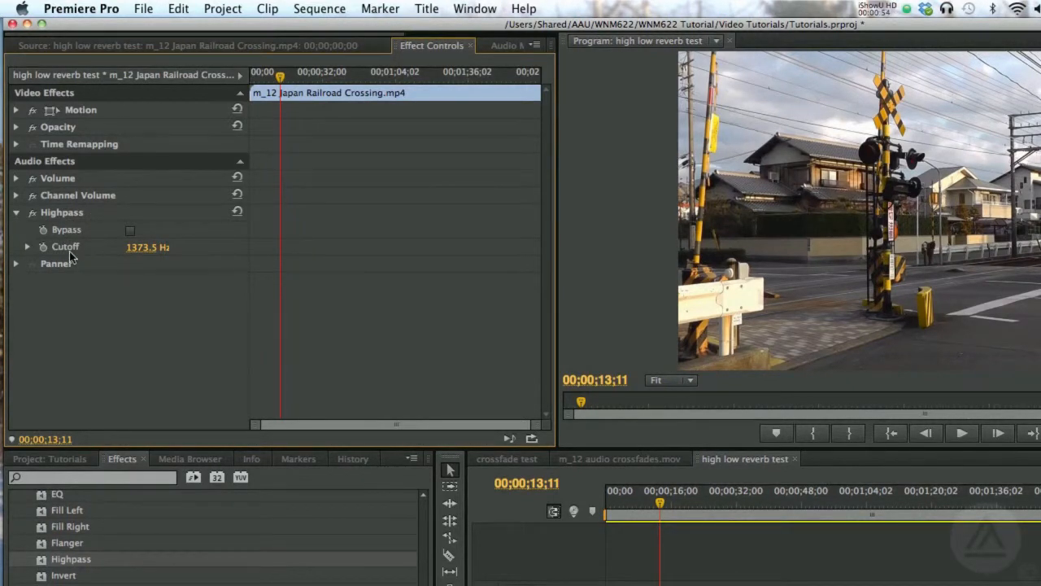
{"action": "left_click", "coordinate": [29, 246]}
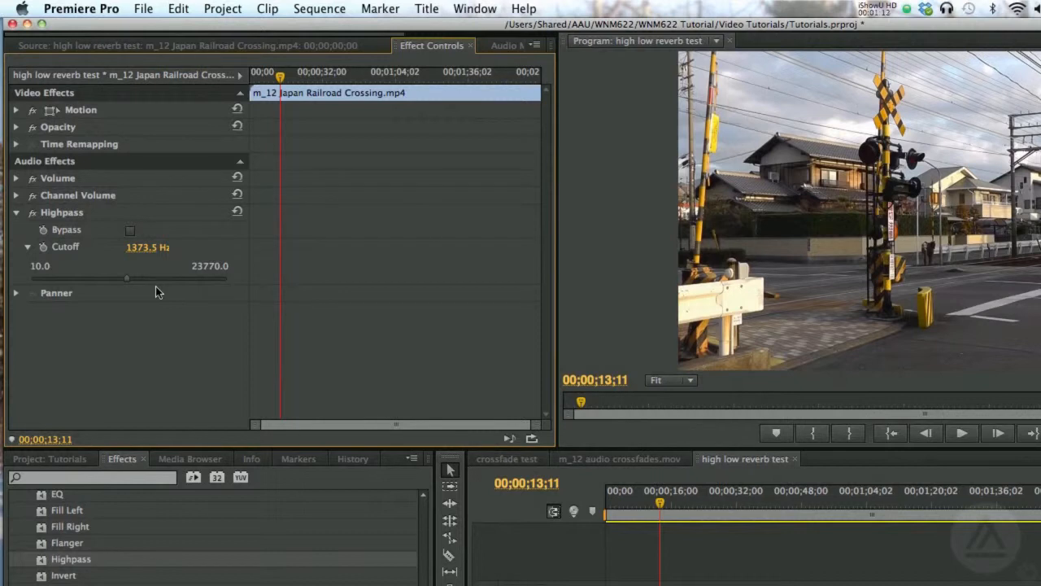
{"action": "key", "text": "space"}
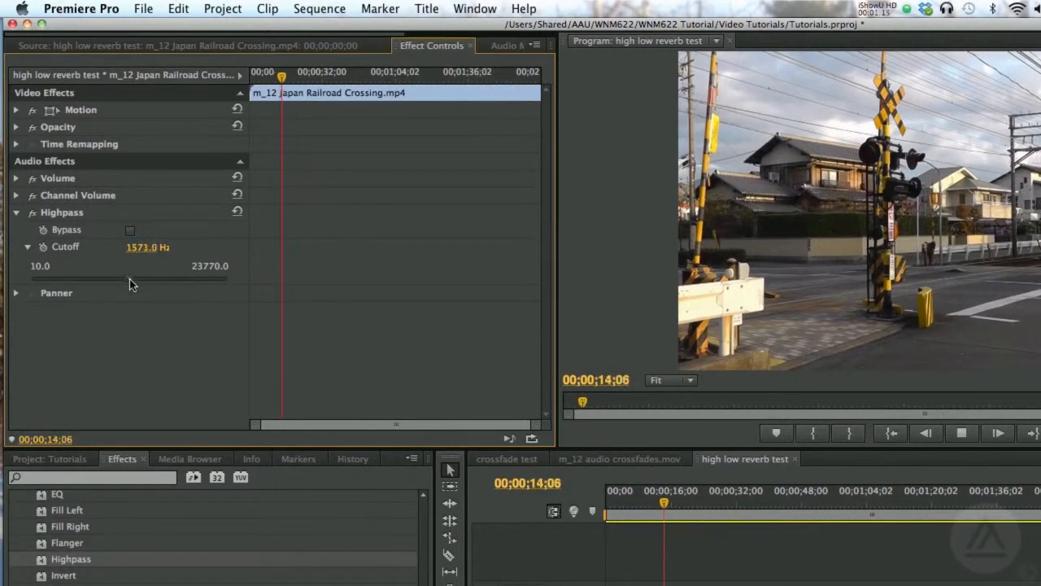
{"action": "left_click_drag", "start_coordinate": [130, 279], "coordinate": [183, 278]}
{"action": "key", "text": "space"}
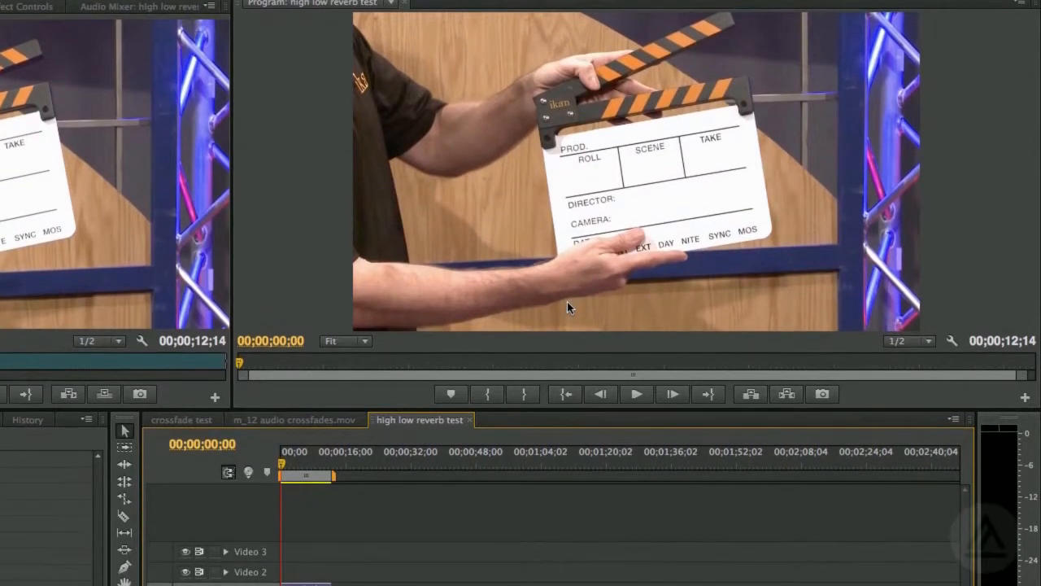
Play the m_12 clap clip without effects and return the playhead to the start of the sequence
{"action": "key", "text": "space"}
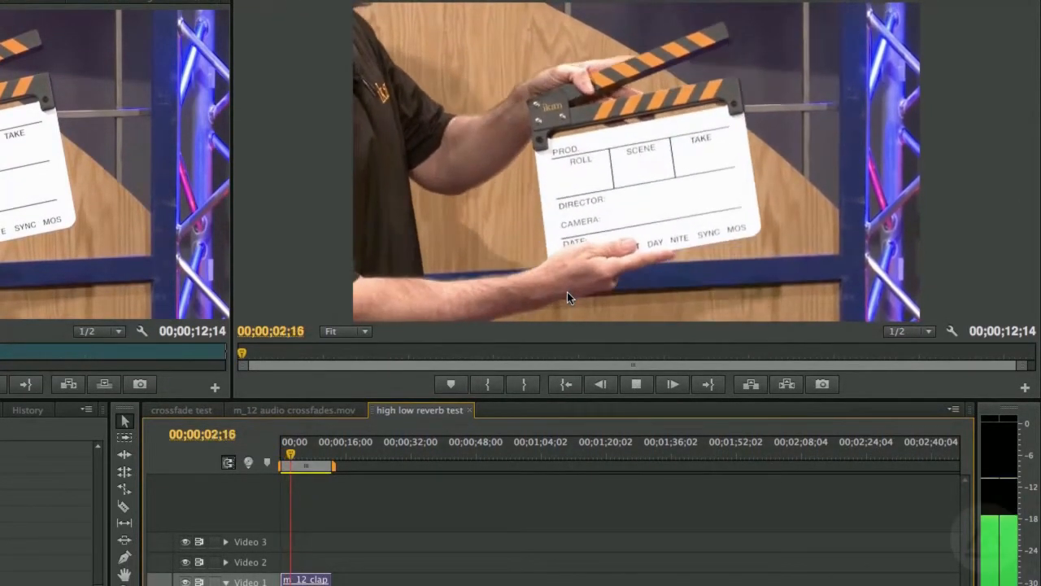
{"action": "key", "text": "space"}
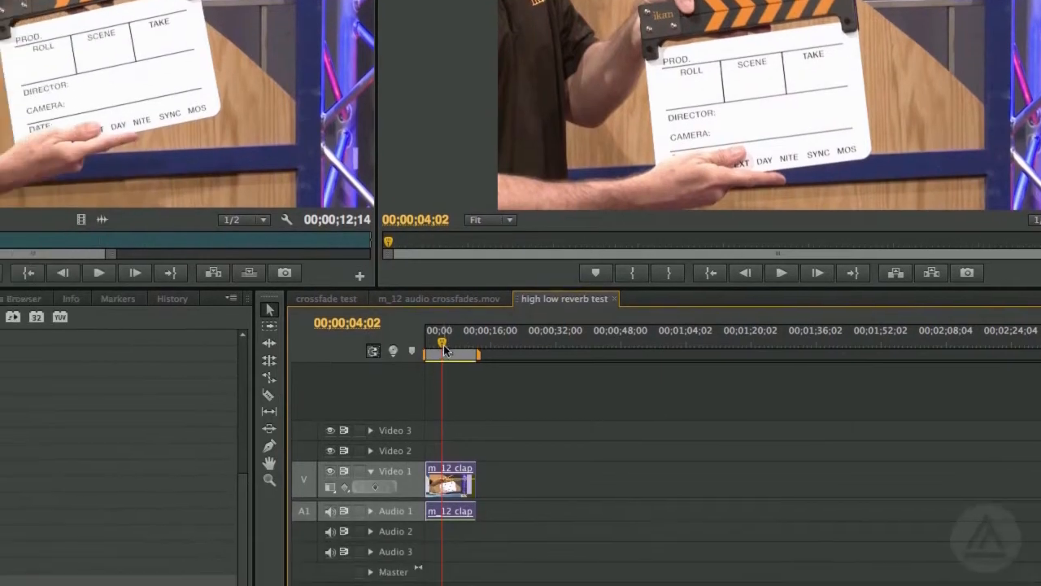
{"action": "left_click_drag", "start_coordinate": [297, 456], "coordinate": [267, 457]}
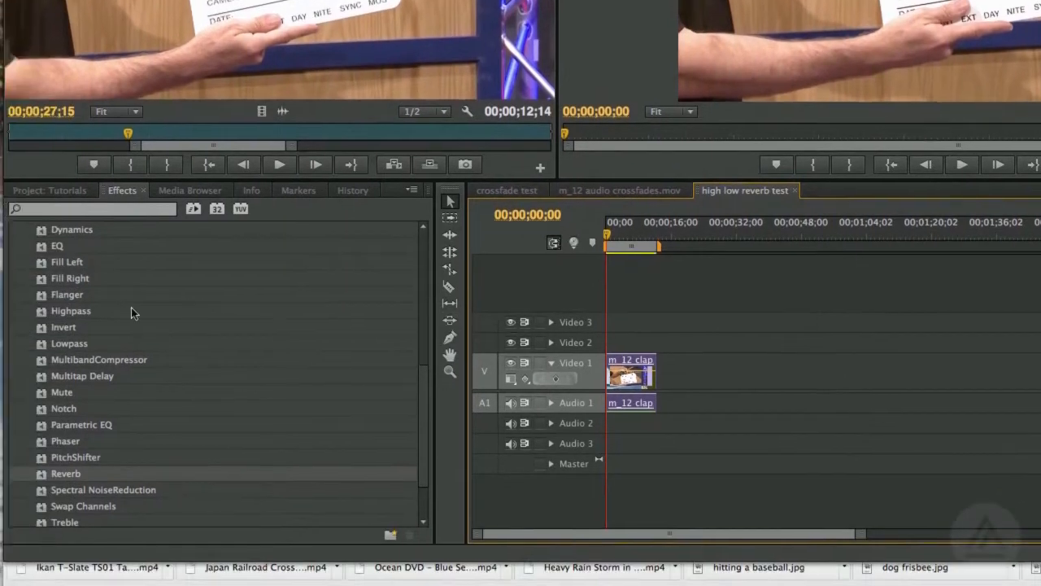
Apply the Reverb audio effect to the m_12 clap clip and play it from the start
{"action": "scroll", "coordinate": [79, 374], "scroll_direction": "up", "scroll_amount": 4}
{"action": "scroll", "coordinate": [52, 311], "scroll_direction": "up", "scroll_amount": 6}
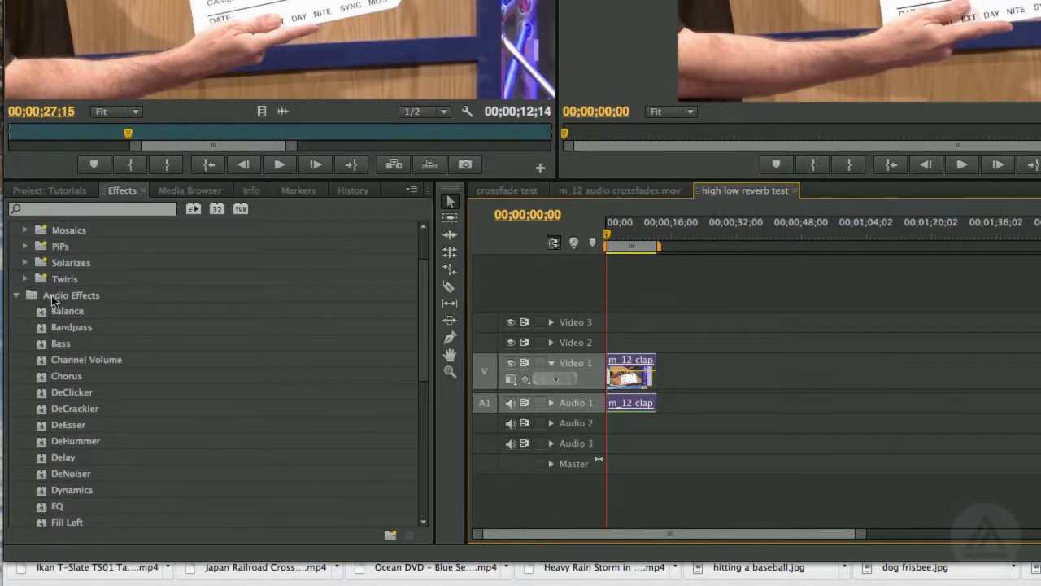
{"action": "scroll", "coordinate": [51, 301], "scroll_direction": "down", "scroll_amount": 8}
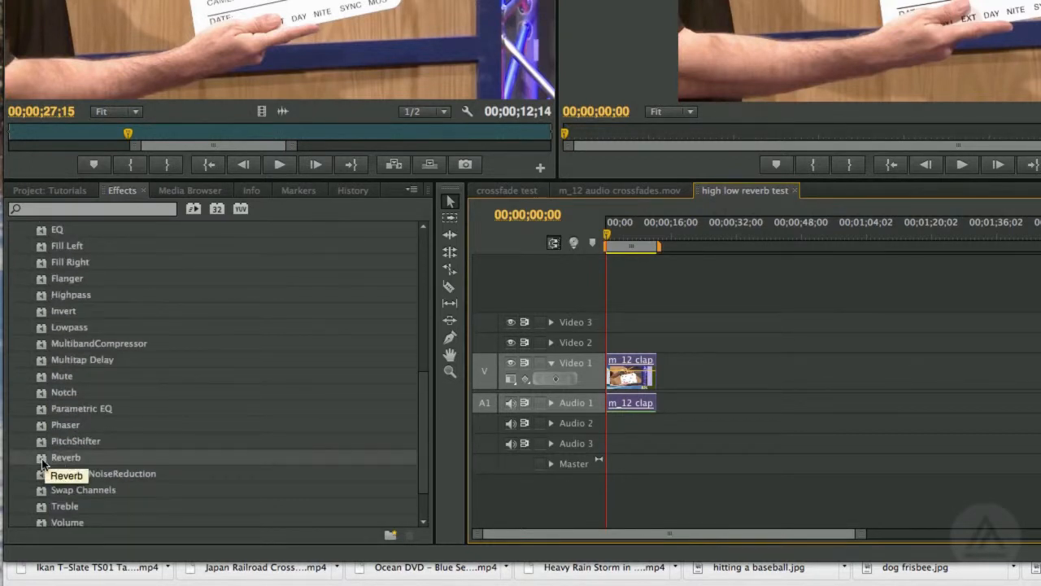
{"action": "left_click_drag", "start_coordinate": [42, 463], "coordinate": [594, 405]}
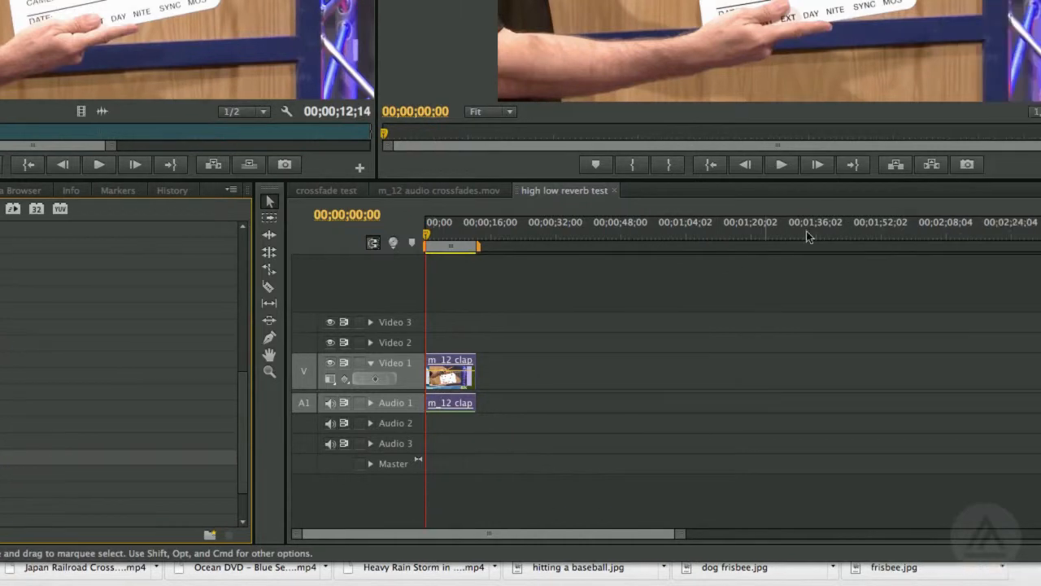
{"action": "key", "text": "space"}
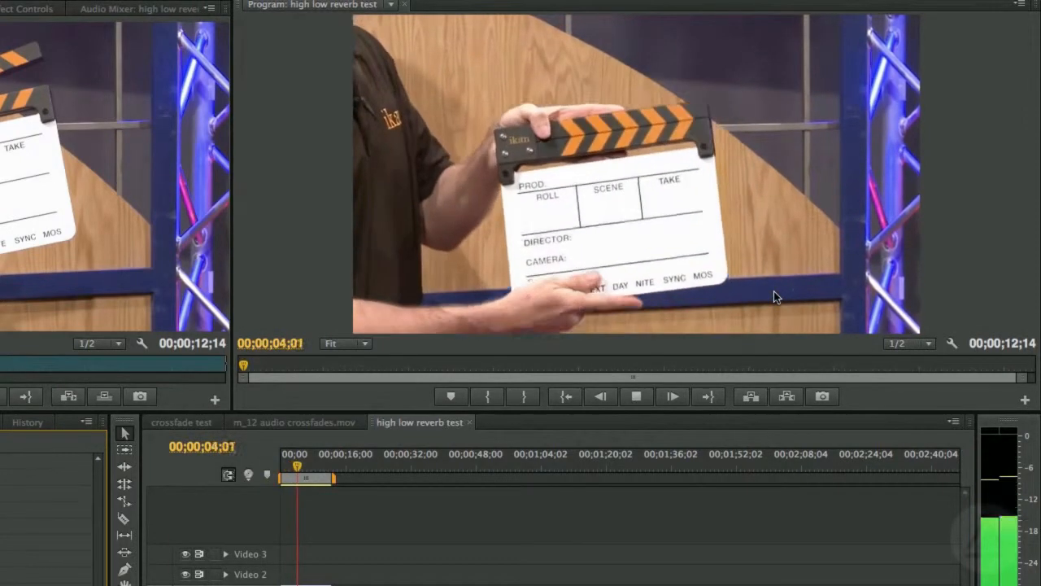
Stop playback and show the individual Reverb parameters of the m_12 clap clip
{"action": "key", "text": "space"}
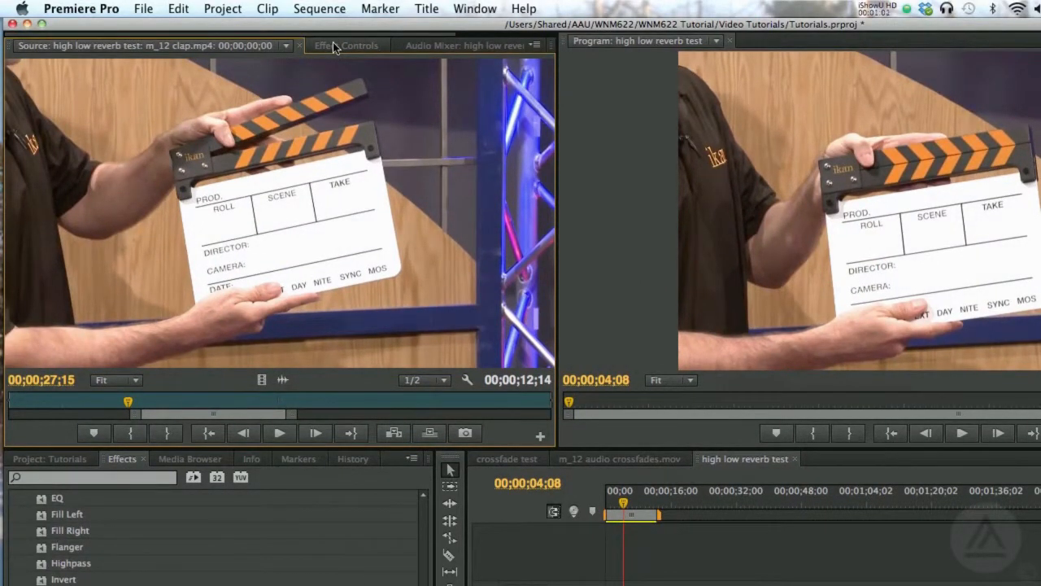
{"action": "left_click", "coordinate": [333, 45]}
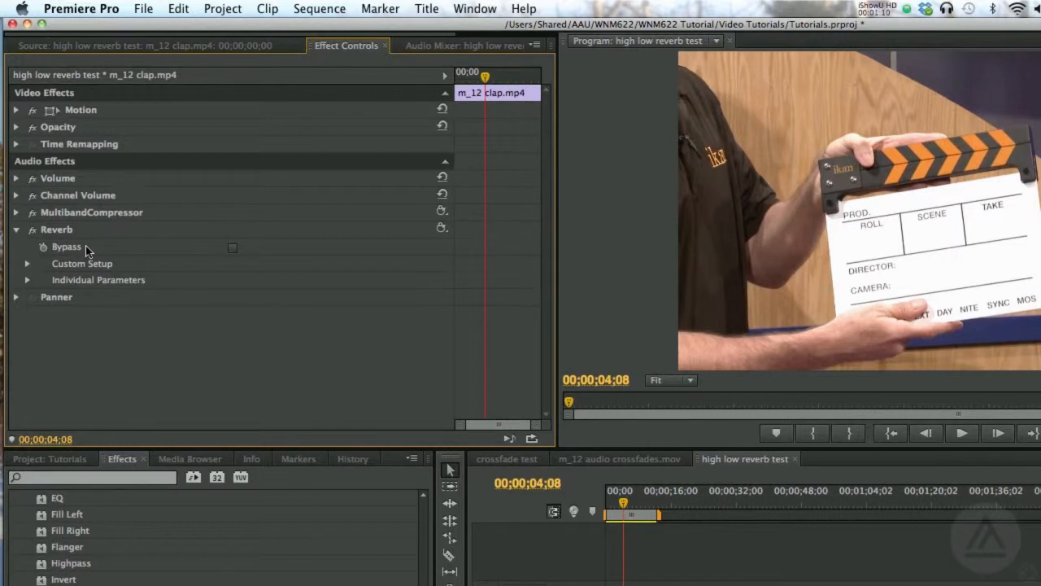
{"action": "left_click", "coordinate": [26, 282]}
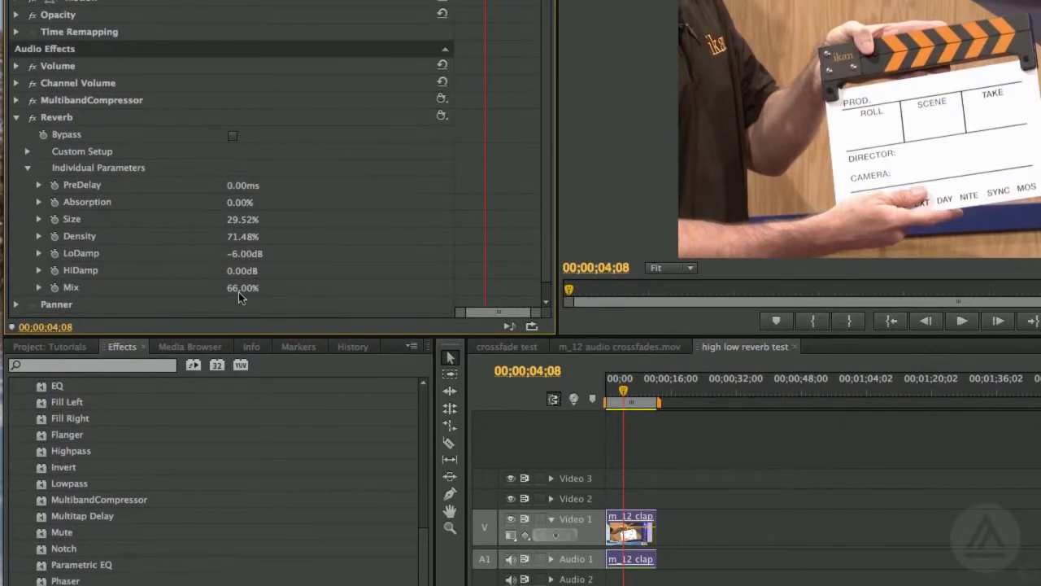
Raise the Reverb Mix of the m_12 clap clip to 100%
{"action": "left_click_drag", "start_coordinate": [234, 289], "coordinate": [191, 289]}
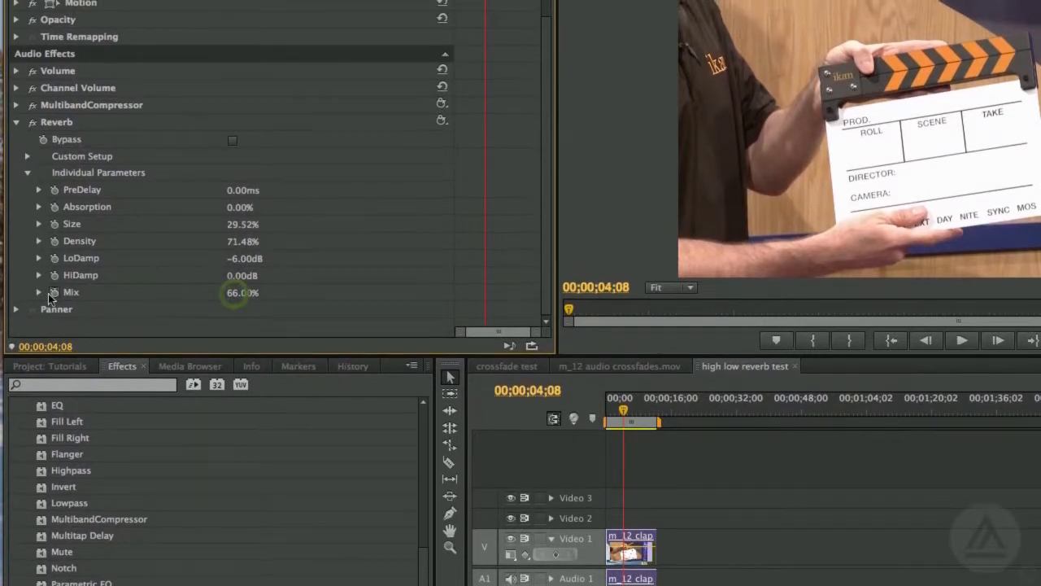
{"action": "left_click", "coordinate": [39, 288]}
{"action": "scroll", "coordinate": [157, 291], "scroll_direction": "down", "scroll_amount": 2}
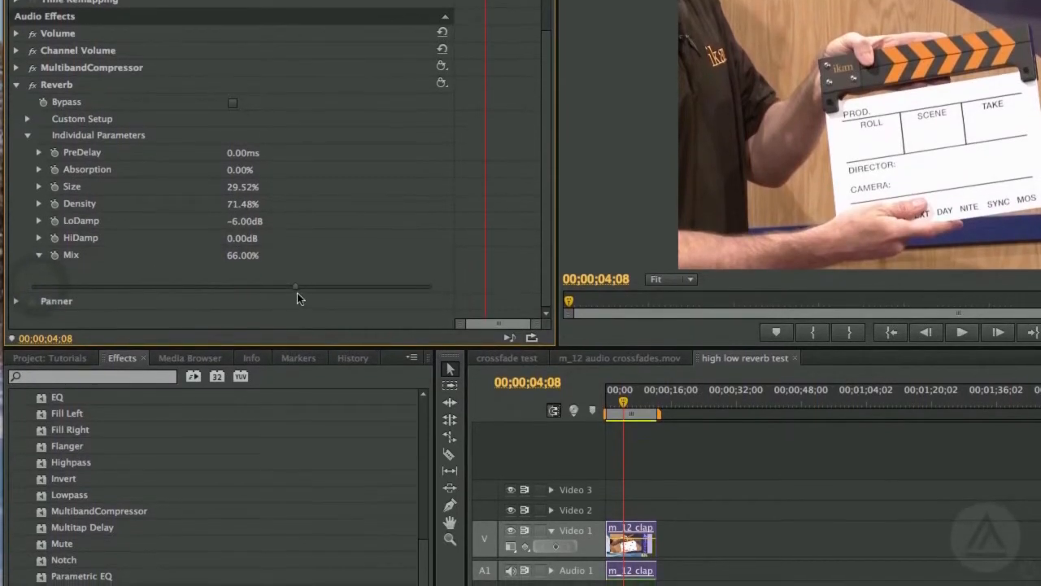
{"action": "left_click", "coordinate": [295, 291]}
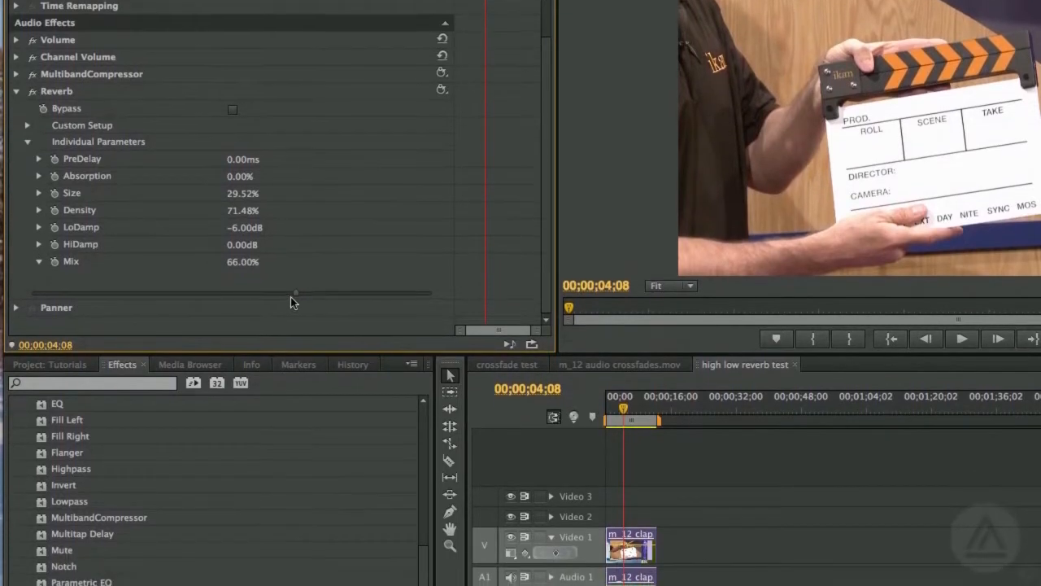
{"action": "left_click_drag", "start_coordinate": [295, 306], "coordinate": [434, 295]}
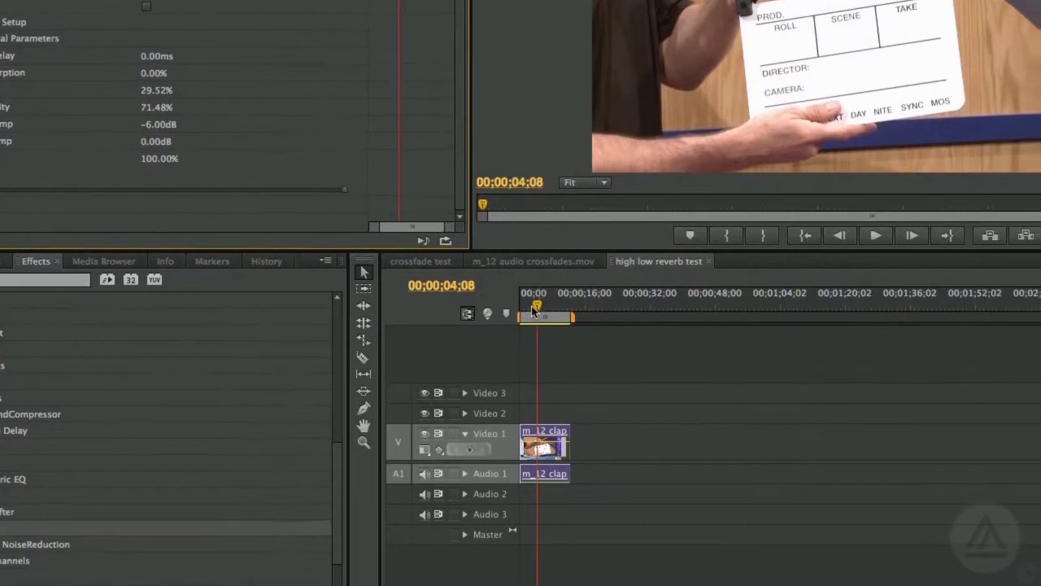
Play the opening clap to hear the full reverb mix, and return the playhead to the sequence start
{"action": "left_click", "coordinate": [565, 329]}
{"action": "key", "text": "space"}
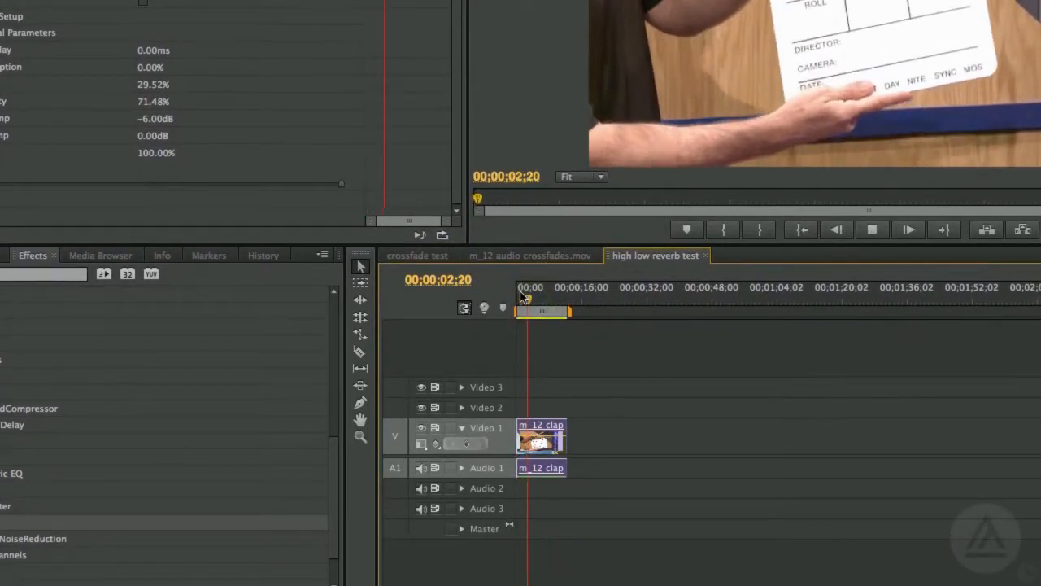
{"action": "key", "text": "space"}
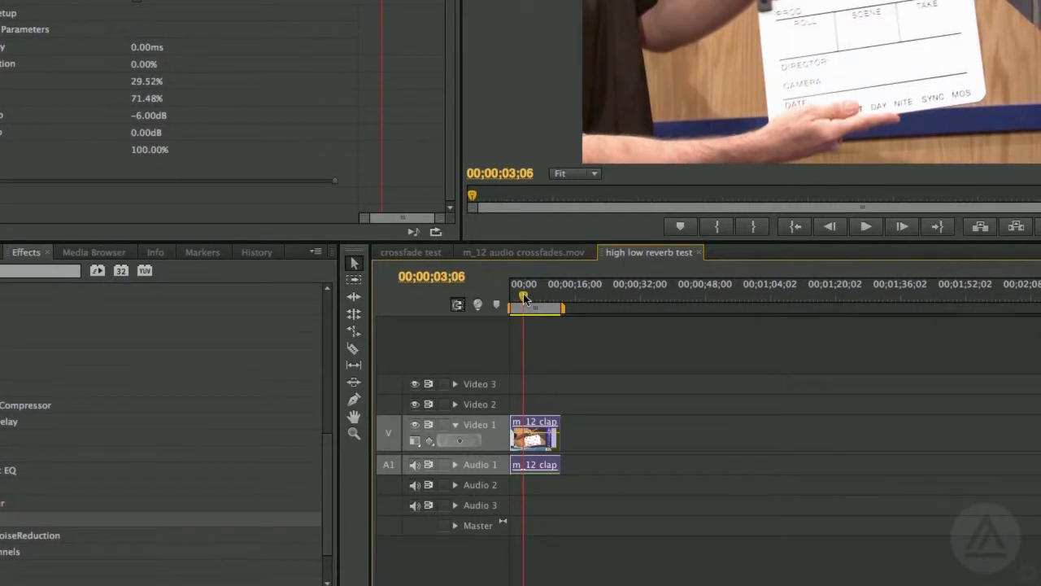
{"action": "left_click_drag", "start_coordinate": [528, 301], "coordinate": [508, 299]}
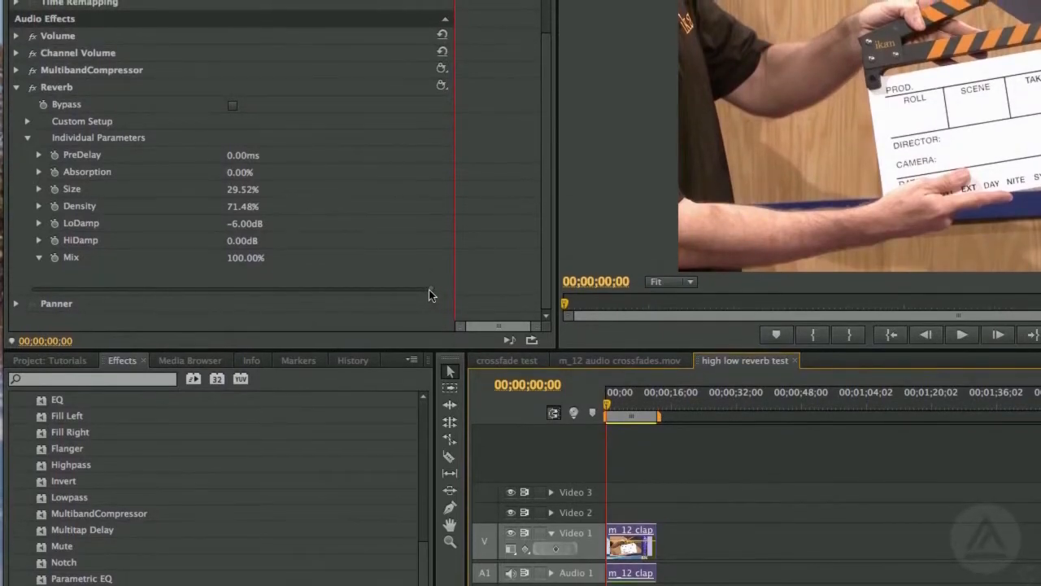
Play the m_12 clap clip while lowering the Reverb Mix, settle it at 66%, and collapse the Mix parameter
{"action": "key", "text": "space"}
{"action": "mouse_move", "coordinate": [429, 295]}
{"action": "left_mouse_down"}
{"action": "mouse_move", "coordinate": [19, 296]}
{"action": "mouse_move", "coordinate": [387, 283]}
{"action": "mouse_move", "coordinate": [420, 296]}
{"action": "left_mouse_up"}
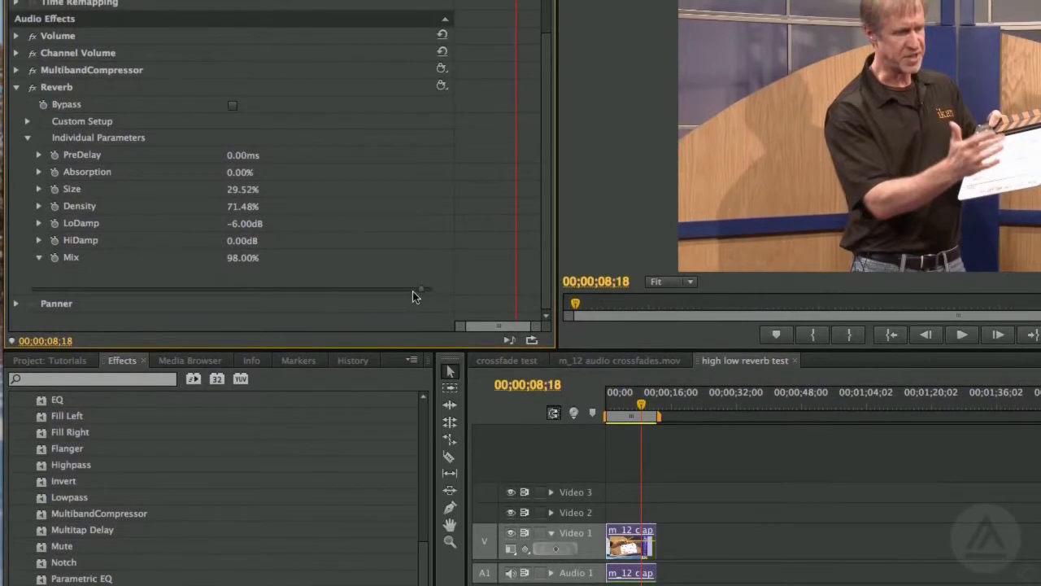
{"action": "left_click_drag", "start_coordinate": [416, 291], "coordinate": [296, 290]}
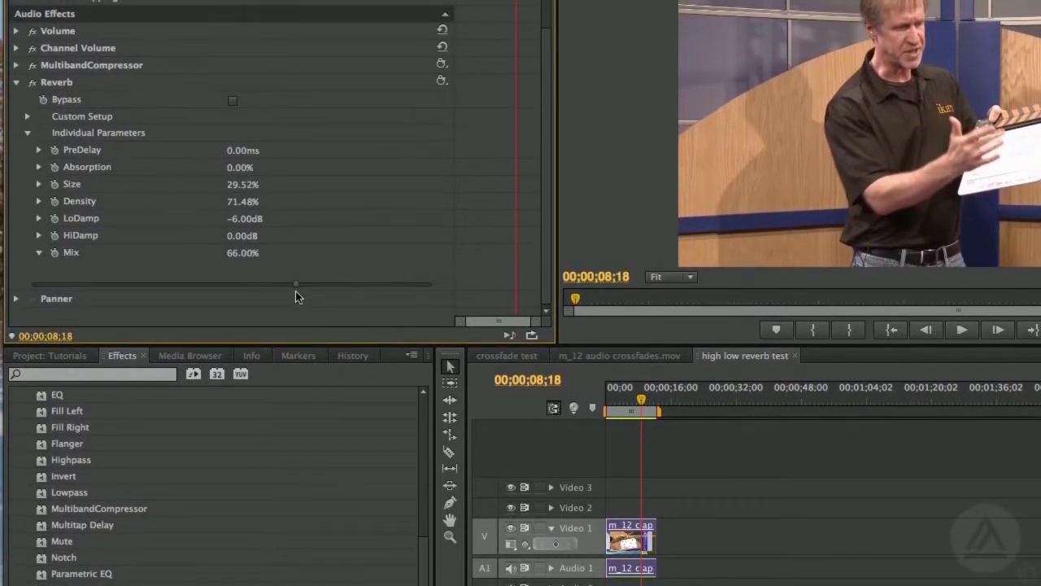
{"action": "left_click", "coordinate": [38, 256]}
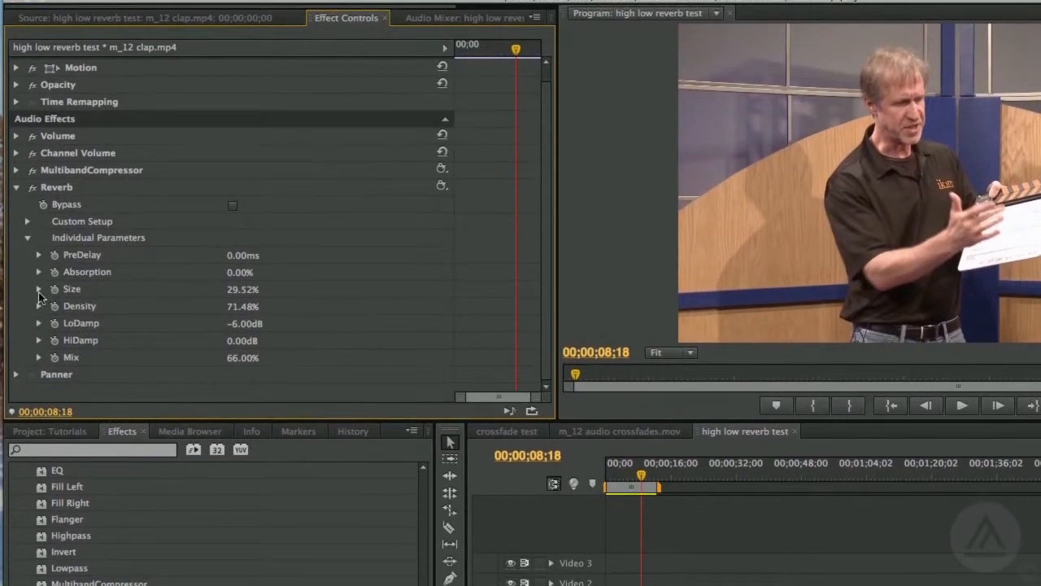
Play the m_12 clap clip from the start while raising the Reverb Size to 95.52%
{"action": "left_click", "coordinate": [38, 291]}
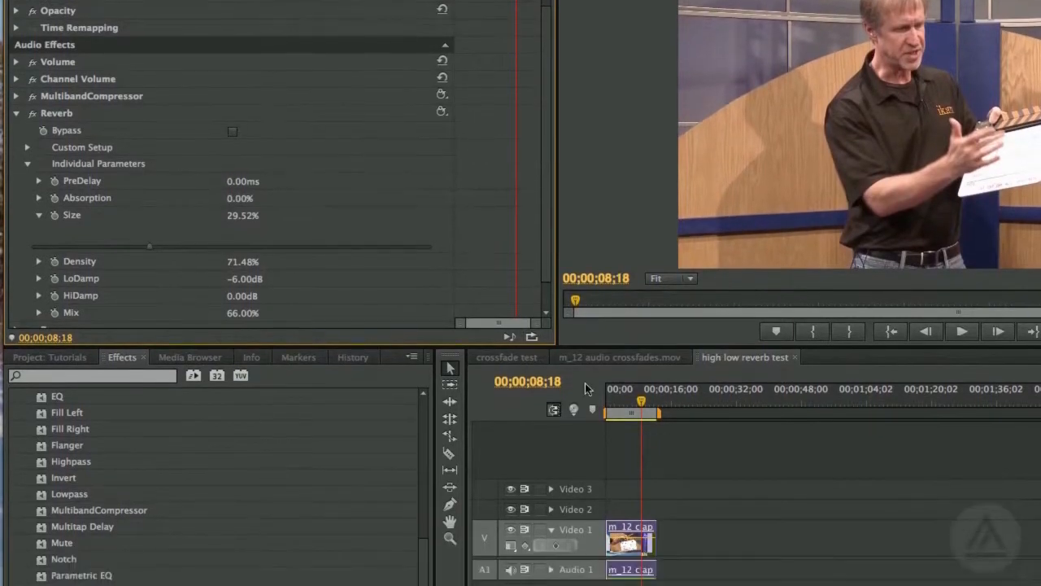
{"action": "left_click_drag", "start_coordinate": [619, 446], "coordinate": [587, 453]}
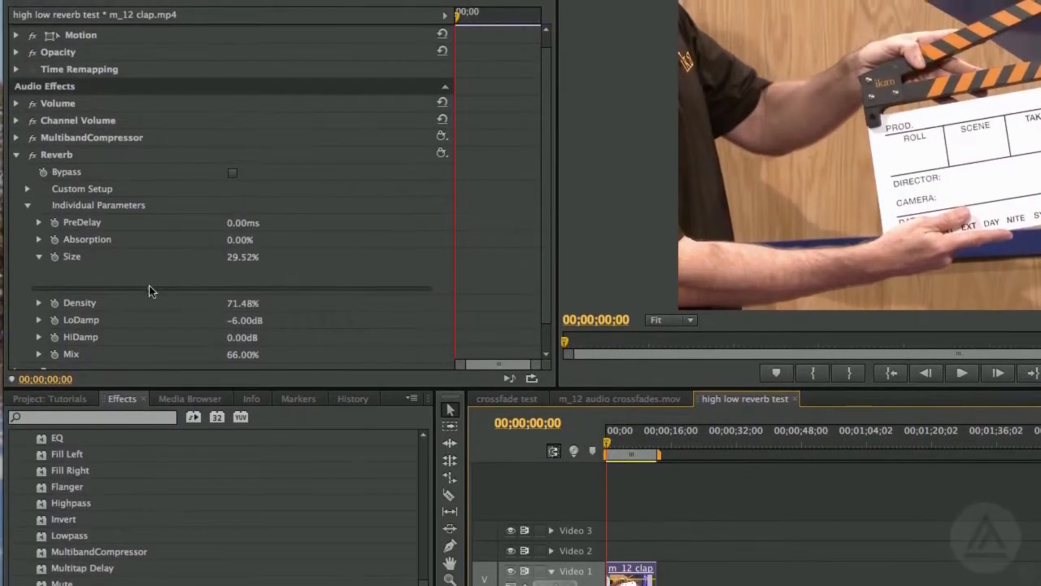
{"action": "key", "text": "space"}
{"action": "left_click_drag", "start_coordinate": [149, 291], "coordinate": [413, 294]}
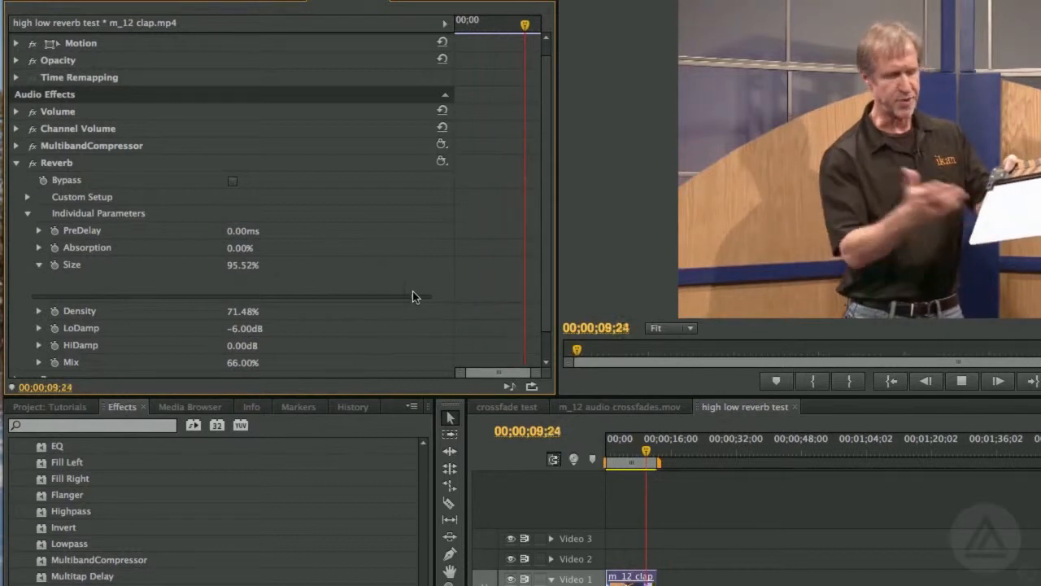
{"action": "key", "text": "space"}
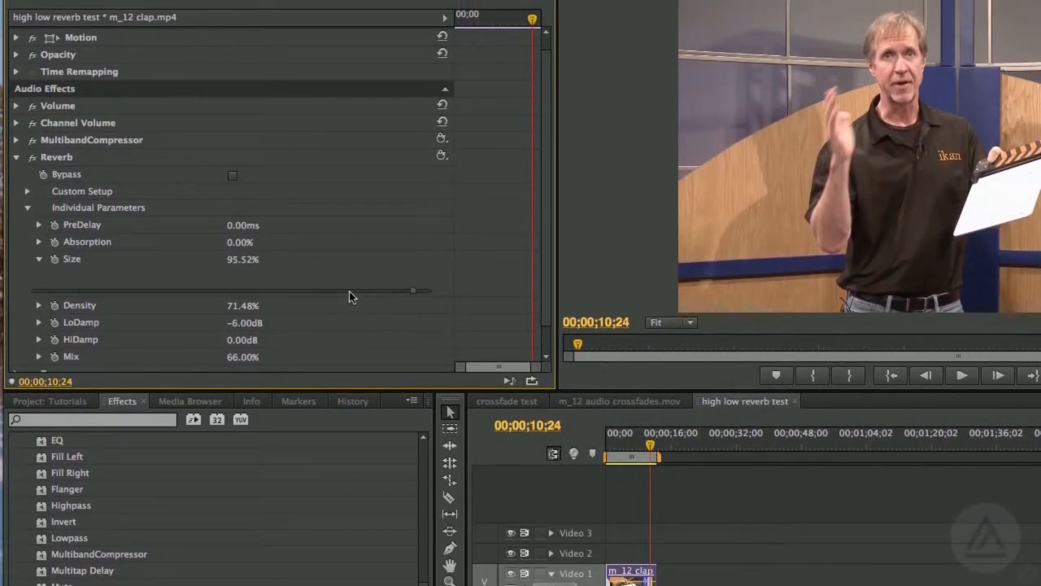
Set the Reverb Size to 50.51% and play the clap from the start of the sequence to hear it
{"action": "left_click_drag", "start_coordinate": [350, 291], "coordinate": [233, 293]}
{"action": "key", "text": "Home"}
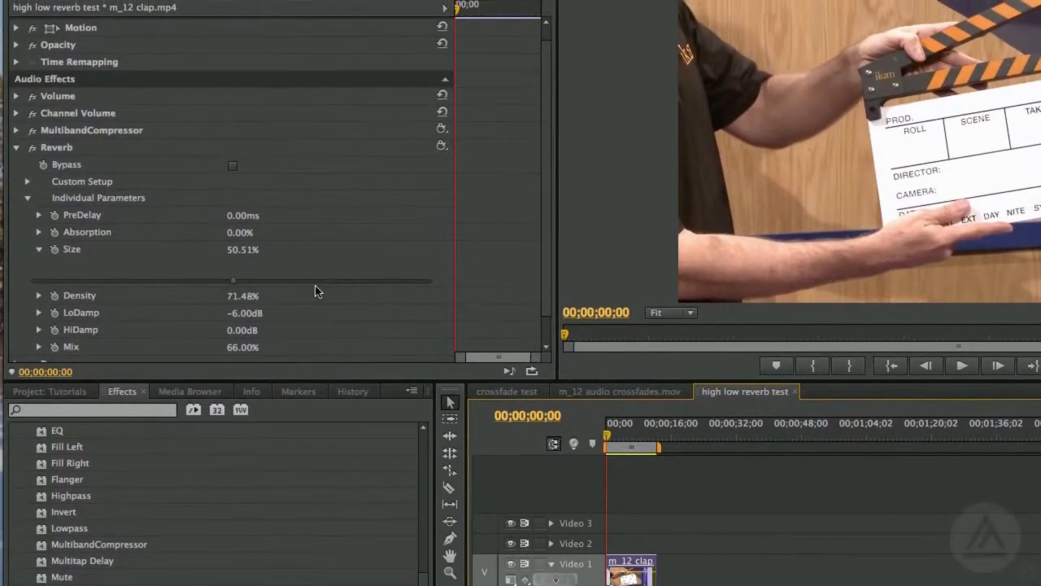
{"action": "key", "text": "space"}
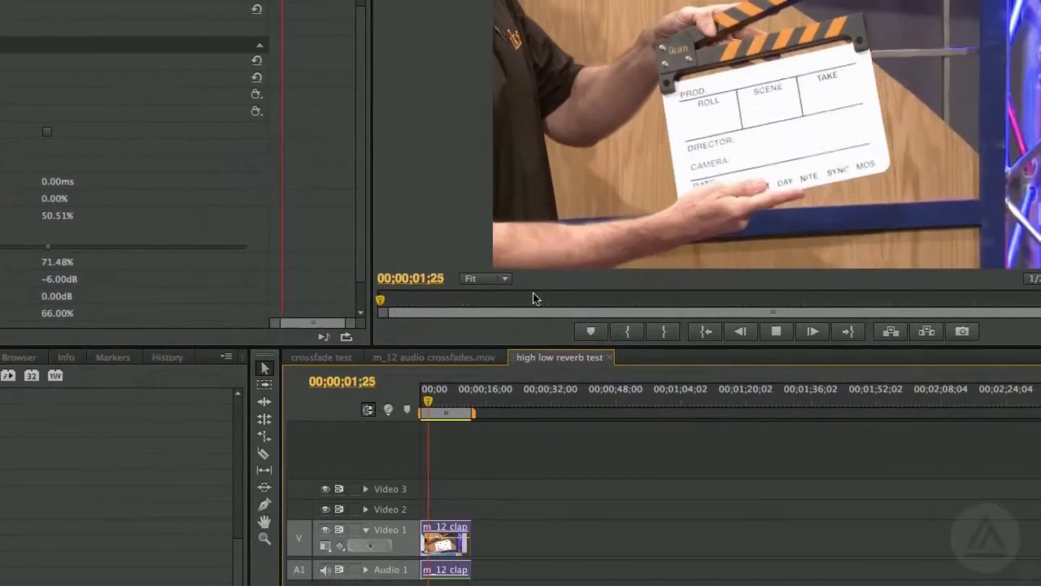
{"action": "key", "text": "space"}
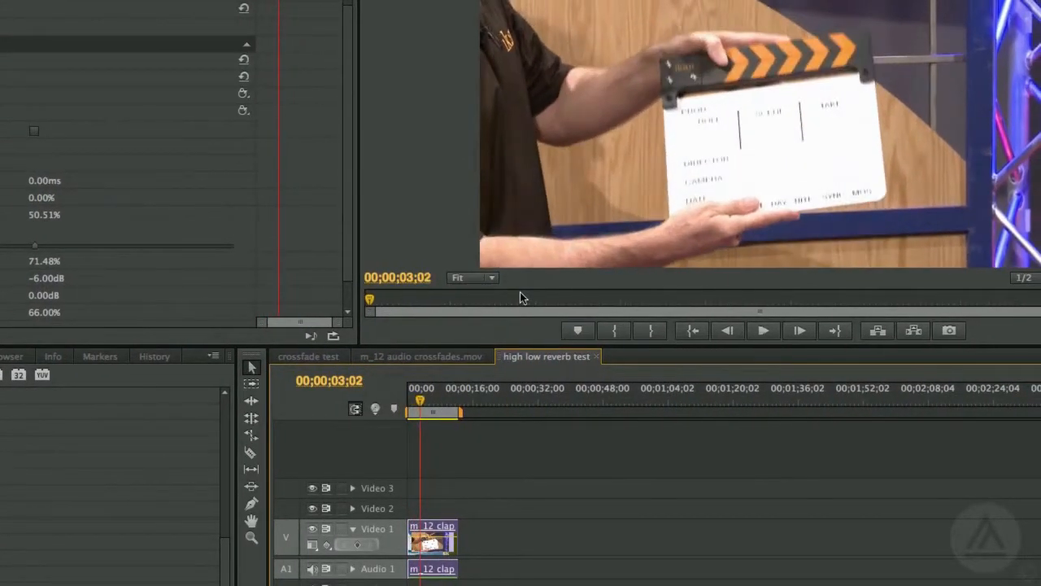